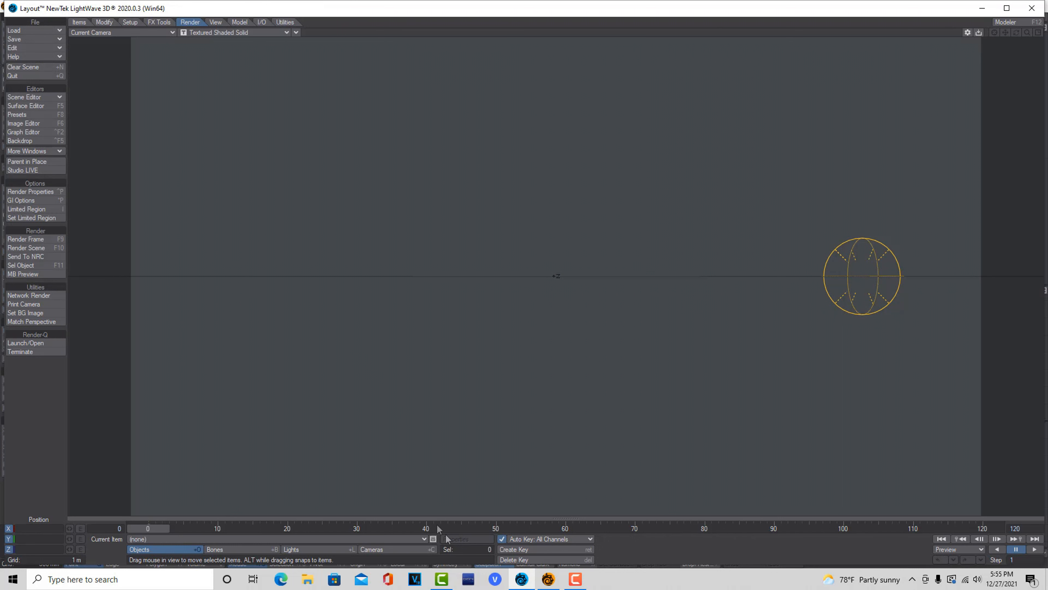
Switch to Modeler and draw a box from the Top view, raised above the ground plane
{"action": "left_click", "coordinate": [545, 580]}
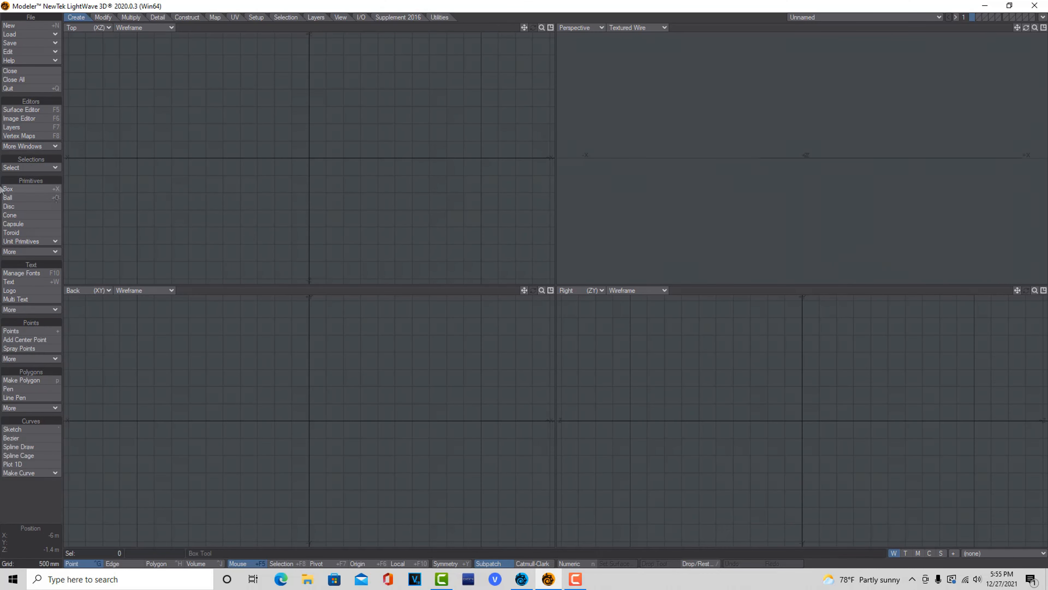
{"action": "left_click", "coordinate": [25, 188]}
{"action": "left_click_drag", "start_coordinate": [260, 134], "coordinate": [421, 225]}
{"action": "left_click_drag", "start_coordinate": [828, 159], "coordinate": [824, 77]}
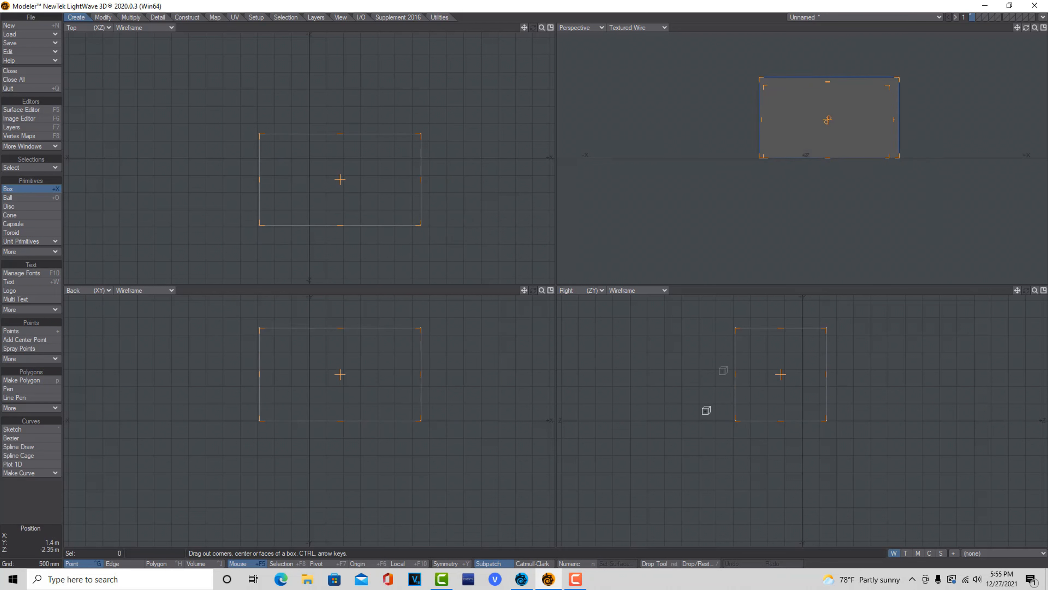
Set the box's width, height and depth to 1 m, then rest it on the ground centred at the origin
{"action": "left_click", "coordinate": [572, 563]}
{"action": "type", "text": "1"}
{"action": "key", "text": "Tab"}
{"action": "type", "text": "1"}
{"action": "key", "text": "Tab"}
{"action": "type", "text": "1"}
{"action": "key", "text": "Tab"}
{"action": "key", "text": "Tab"}
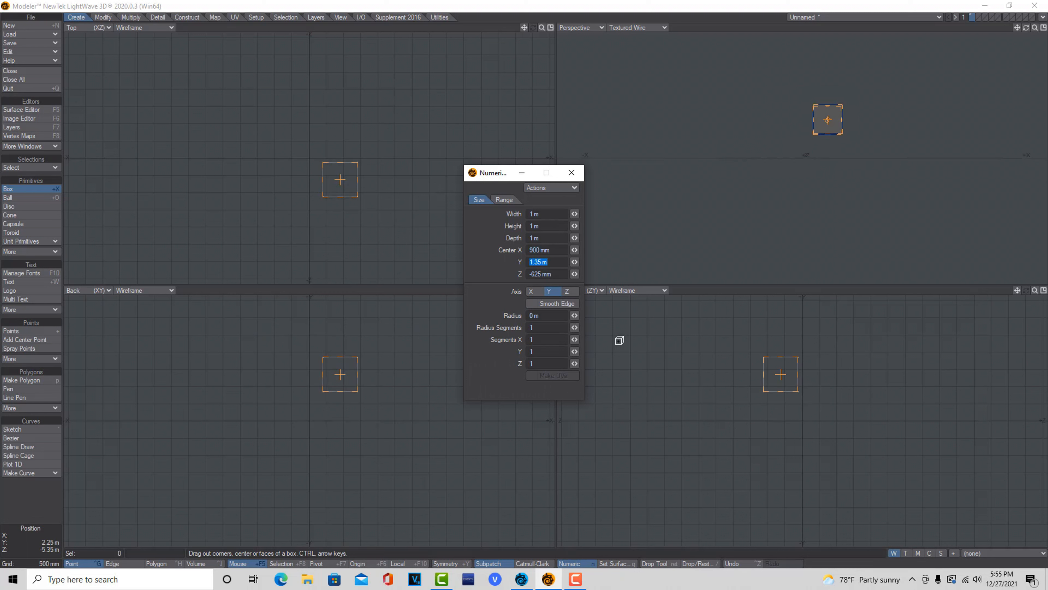
{"action": "key", "text": "F3"}
{"action": "left_click", "coordinate": [606, 280]}
{"action": "left_click", "coordinate": [572, 173]}
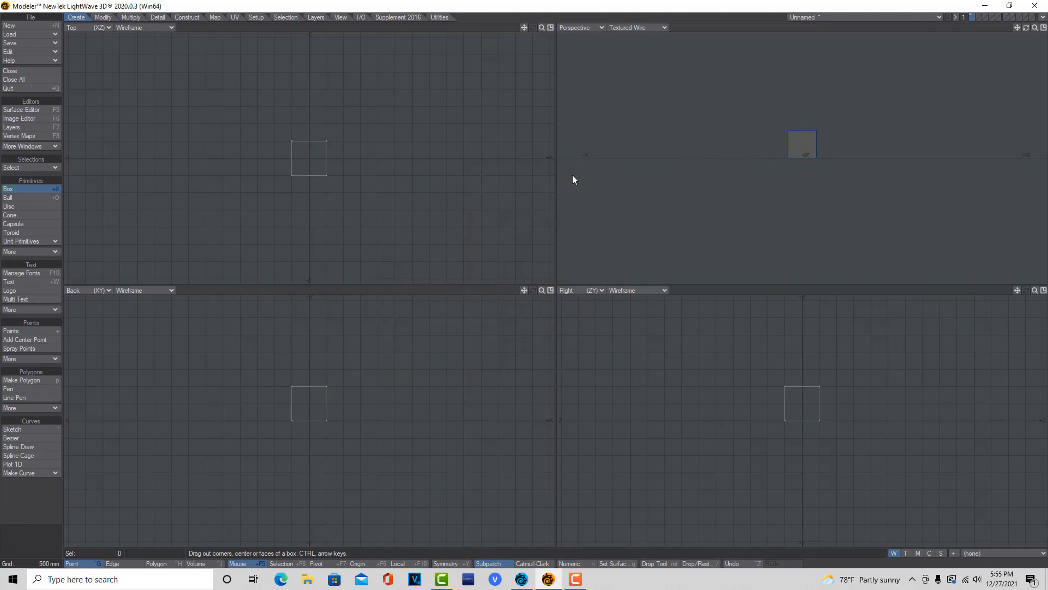
Subdivide the cube five times with the Metaform method to form a dense, rounded ball
{"action": "left_click", "coordinate": [131, 17]}
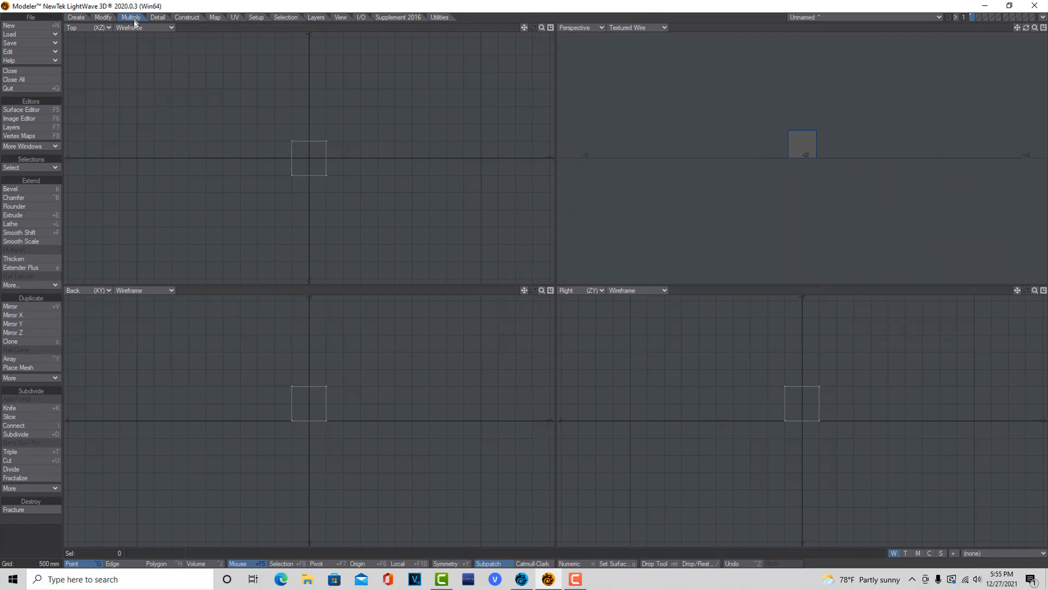
{"action": "left_click", "coordinate": [35, 437]}
{"action": "left_click", "coordinate": [598, 276]}
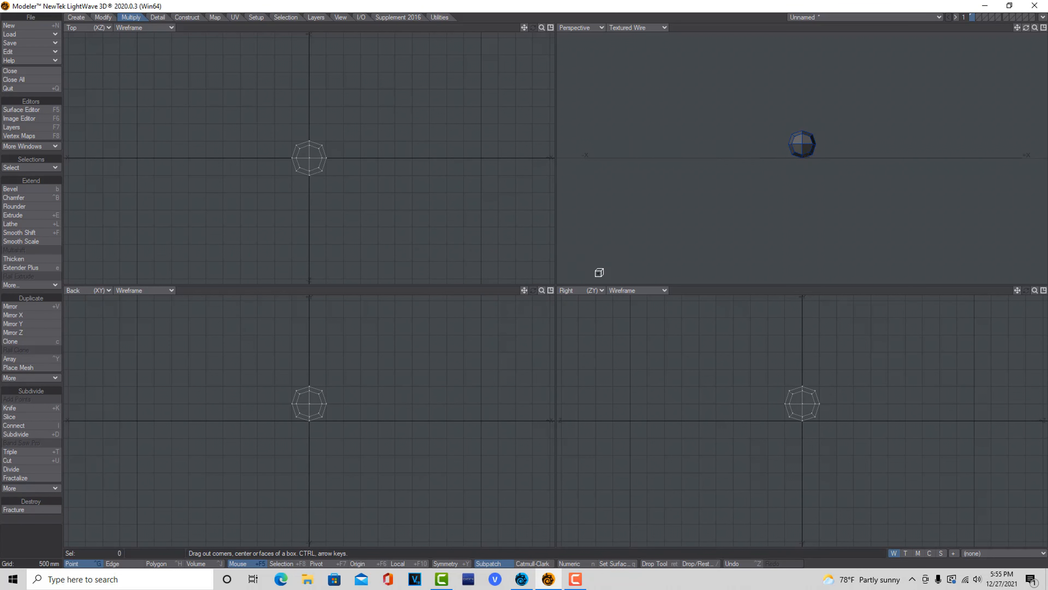
{"action": "key", "text": "shift+d"}
{"action": "left_click", "coordinate": [597, 277]}
{"action": "key", "text": "shift+d"}
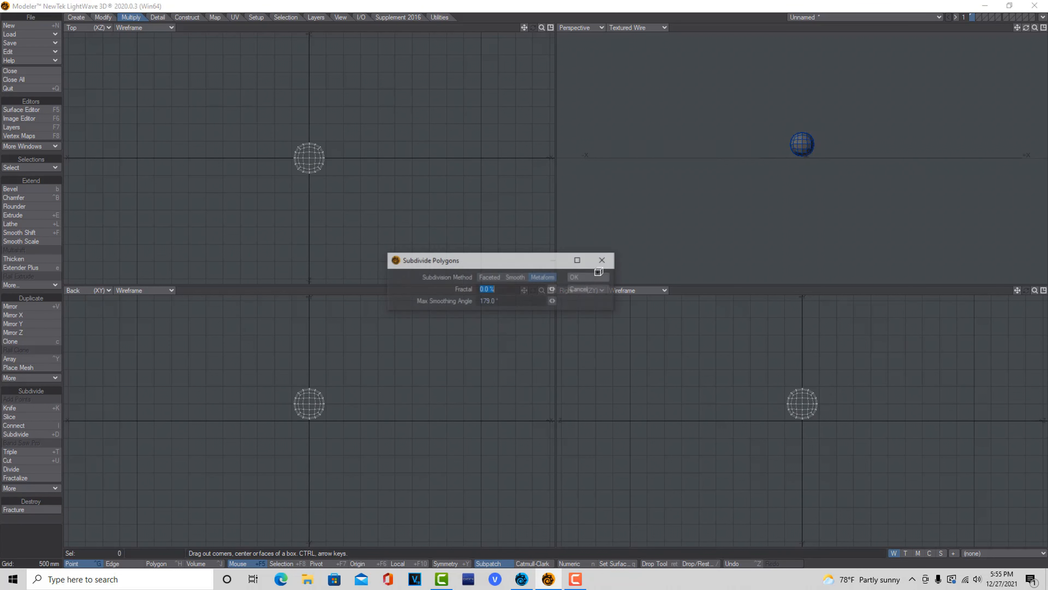
{"action": "left_click", "coordinate": [597, 276]}
{"action": "key", "text": "shift+d"}
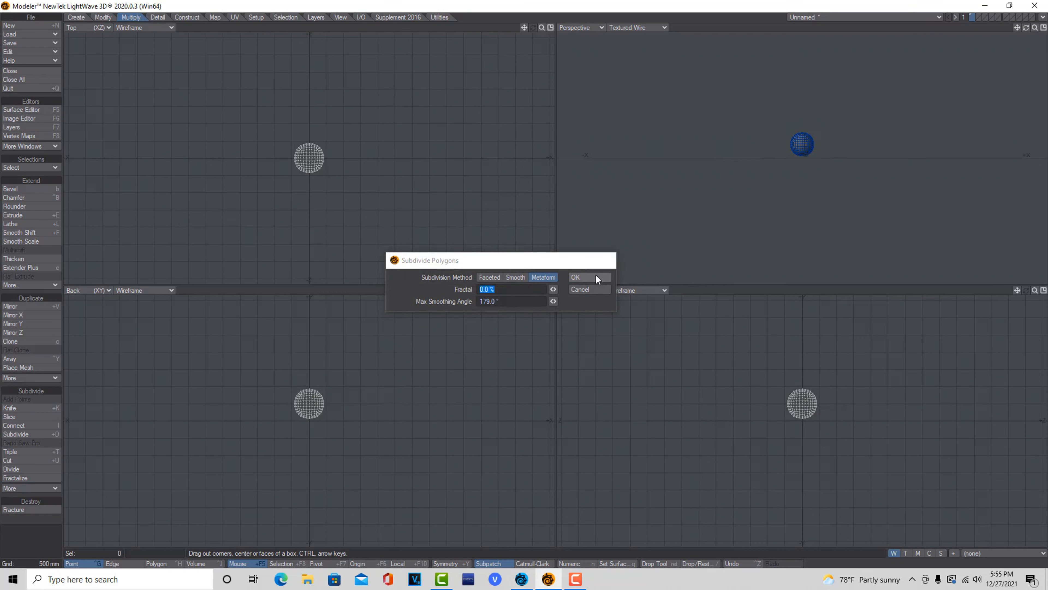
{"action": "left_click", "coordinate": [598, 276]}
{"action": "key", "text": "shift+d"}
{"action": "left_click", "coordinate": [598, 277]}
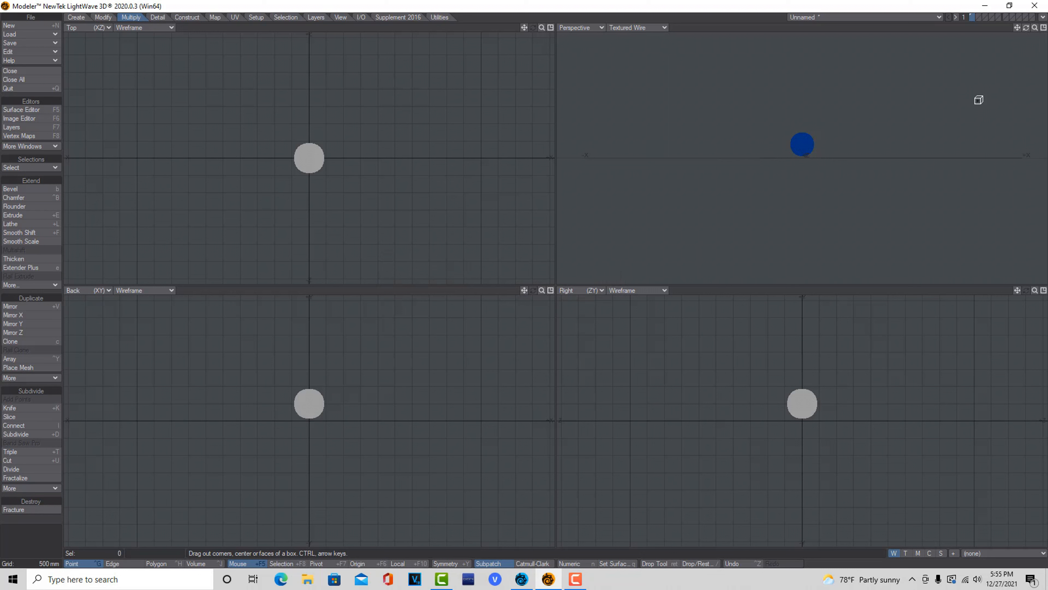
Save the ball as an object named ttt, overwriting the existing file, and send it to Layout
{"action": "key", "text": "a"}
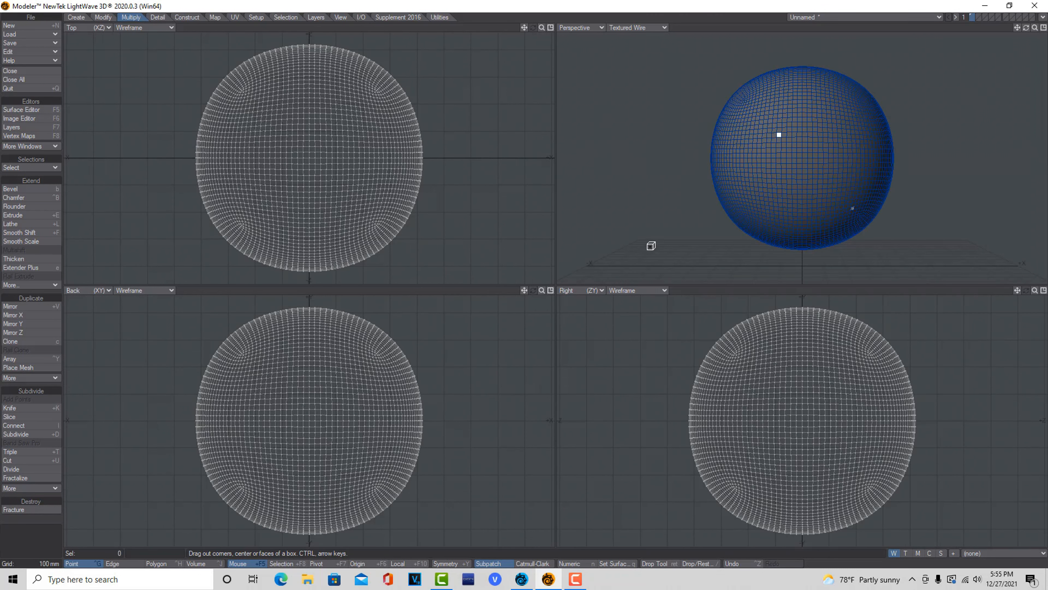
{"action": "key", "text": "Return"}
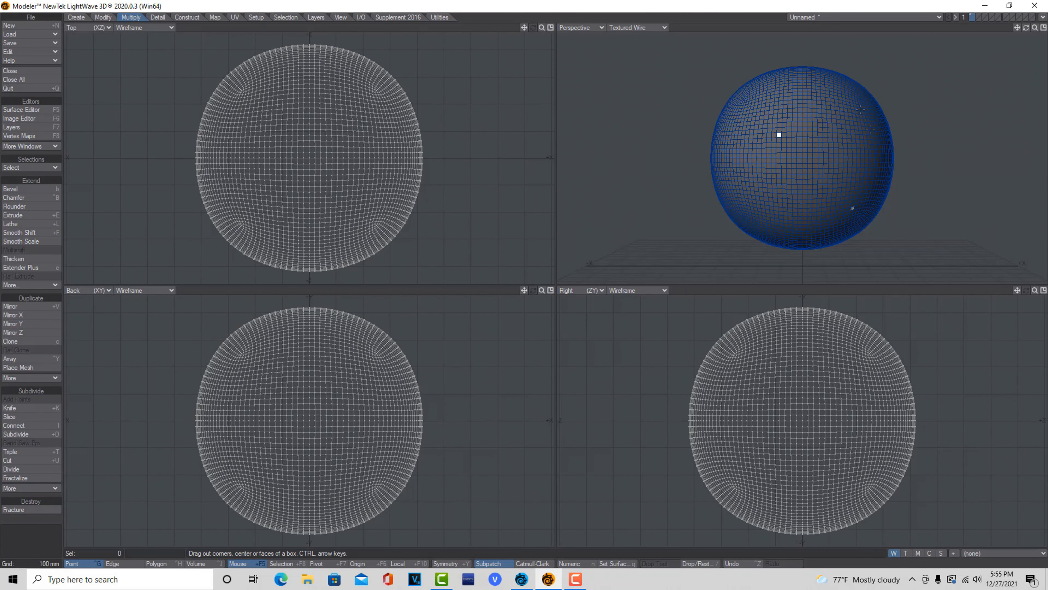
{"action": "left_click_drag", "start_coordinate": [1026, 28], "coordinate": [988, 33]}
{"action": "left_click", "coordinate": [43, 40]}
{"action": "left_click", "coordinate": [45, 48]}
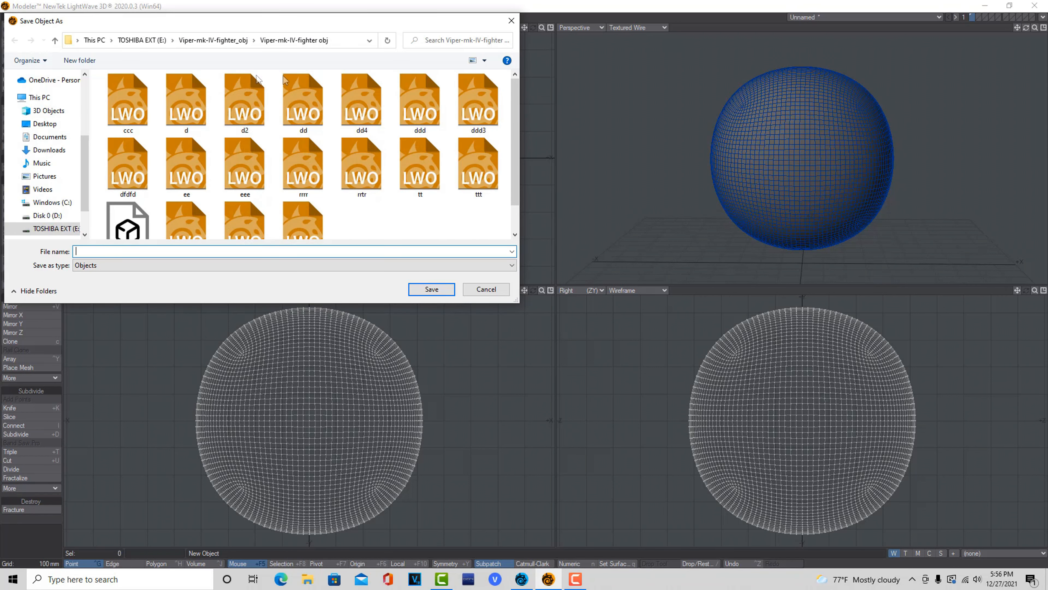
{"action": "type", "text": "ttt"}
{"action": "left_click", "coordinate": [432, 289]}
{"action": "left_click", "coordinate": [557, 334]}
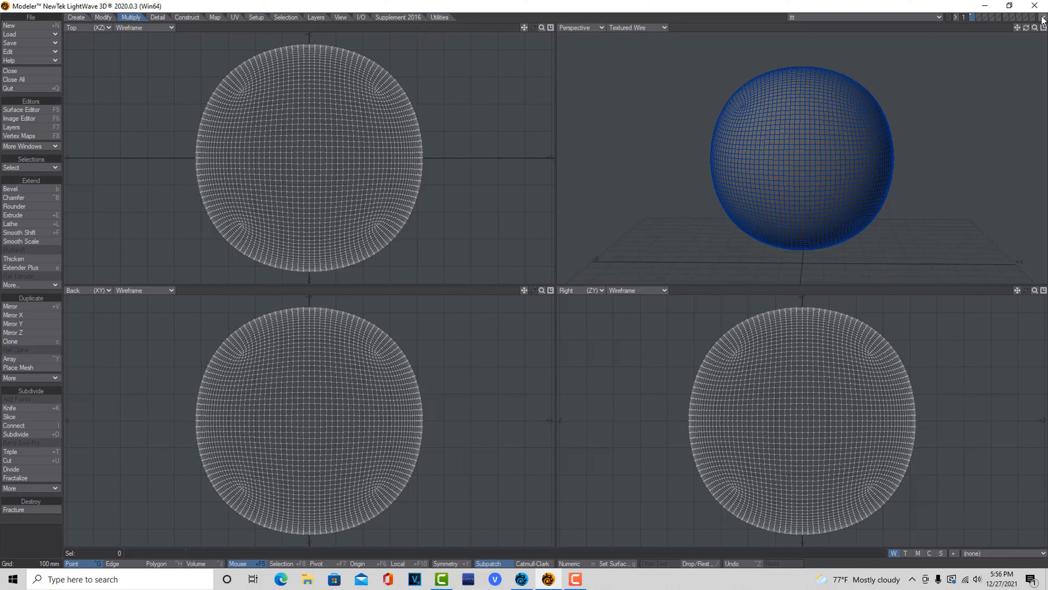
{"action": "left_click", "coordinate": [1043, 18]}
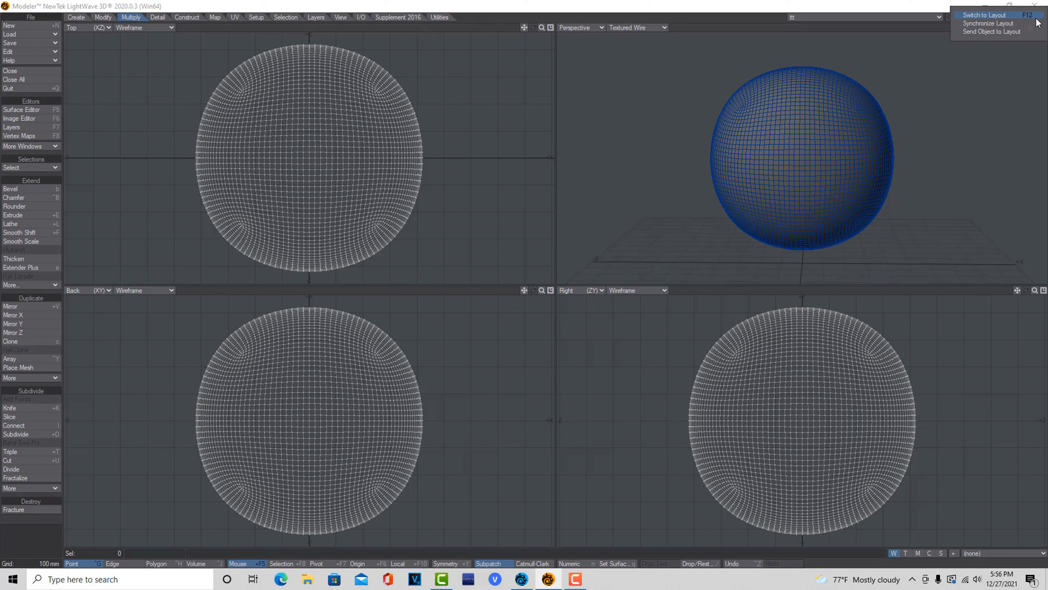
{"action": "left_click", "coordinate": [985, 33]}
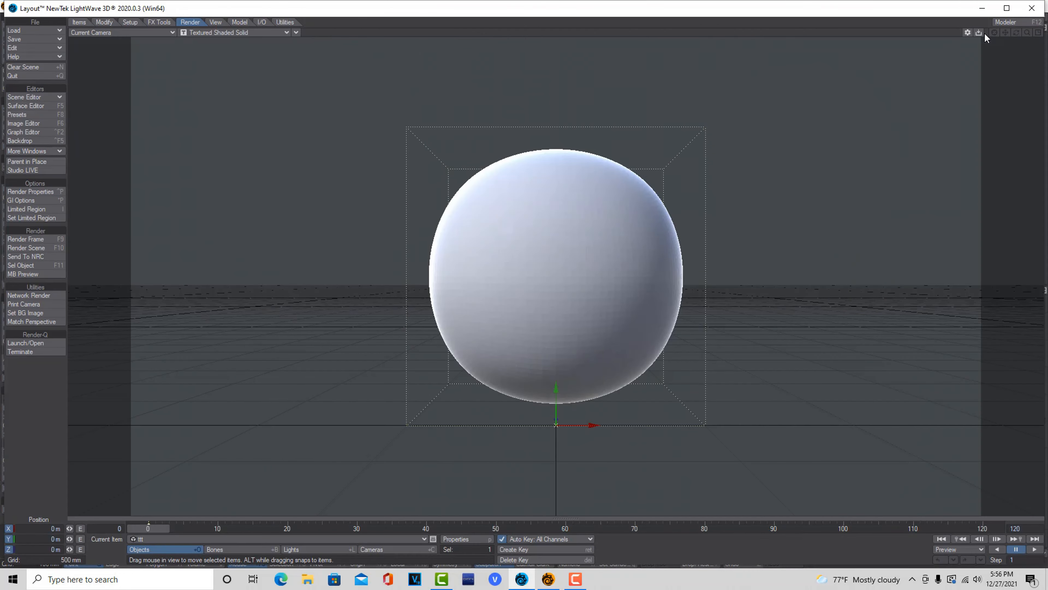
Enable Smoothing on the ball's Default surface and set its Specular to 0%
{"action": "left_click", "coordinate": [43, 105]}
{"action": "left_click", "coordinate": [912, 511]}
{"action": "left_click", "coordinate": [1031, 20]}
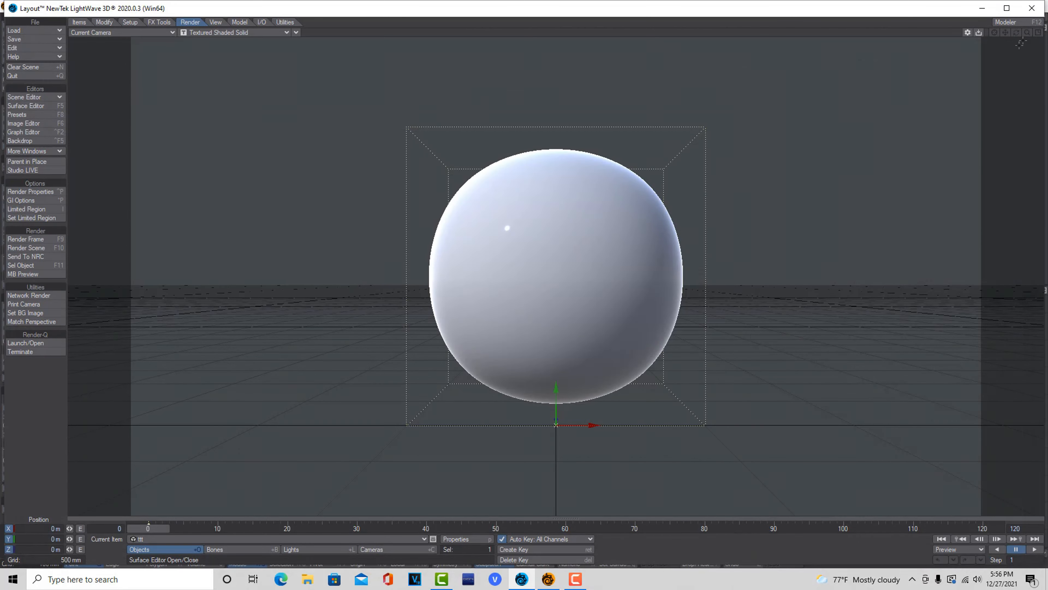
{"action": "left_click", "coordinate": [34, 106]}
{"action": "left_click", "coordinate": [950, 103]}
{"action": "type", "text": "0"}
{"action": "key", "text": "Tab"}
{"action": "left_click", "coordinate": [1033, 21]}
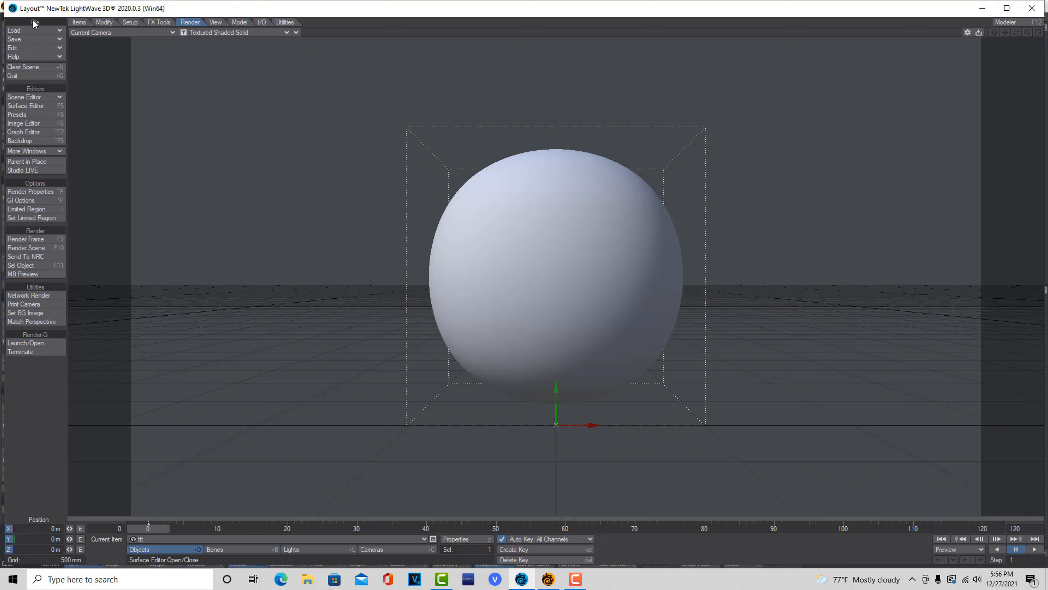
Switch the viewport from the camera to the Perspective view and frame the ball closely near ground level
{"action": "left_click", "coordinate": [164, 33]}
{"action": "left_click", "coordinate": [164, 73]}
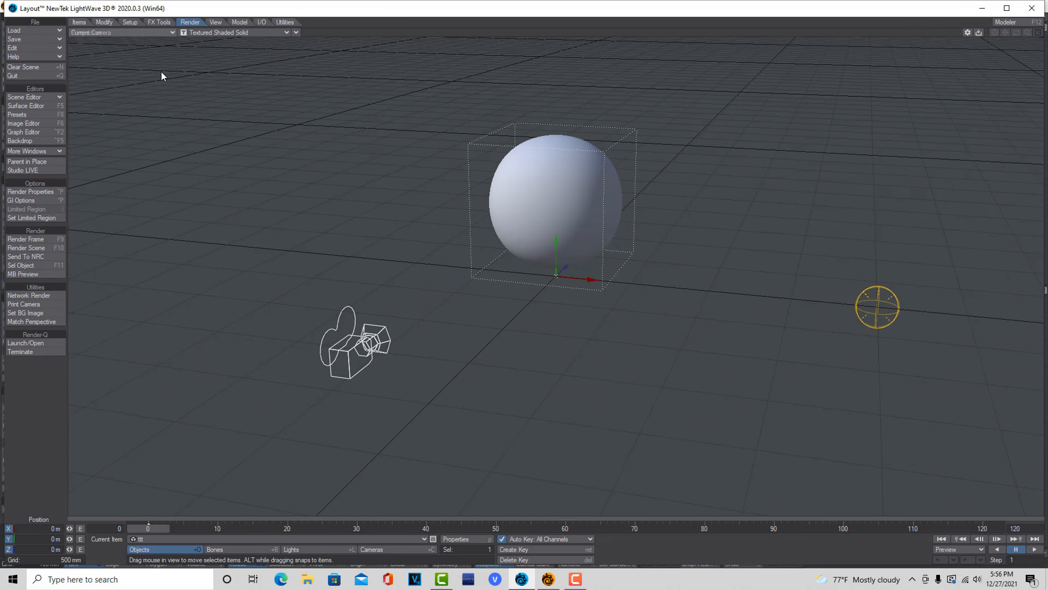
{"action": "left_click_drag", "start_coordinate": [1017, 35], "coordinate": [1027, 66]}
{"action": "left_click_drag", "start_coordinate": [1005, 32], "coordinate": [1005, 83]}
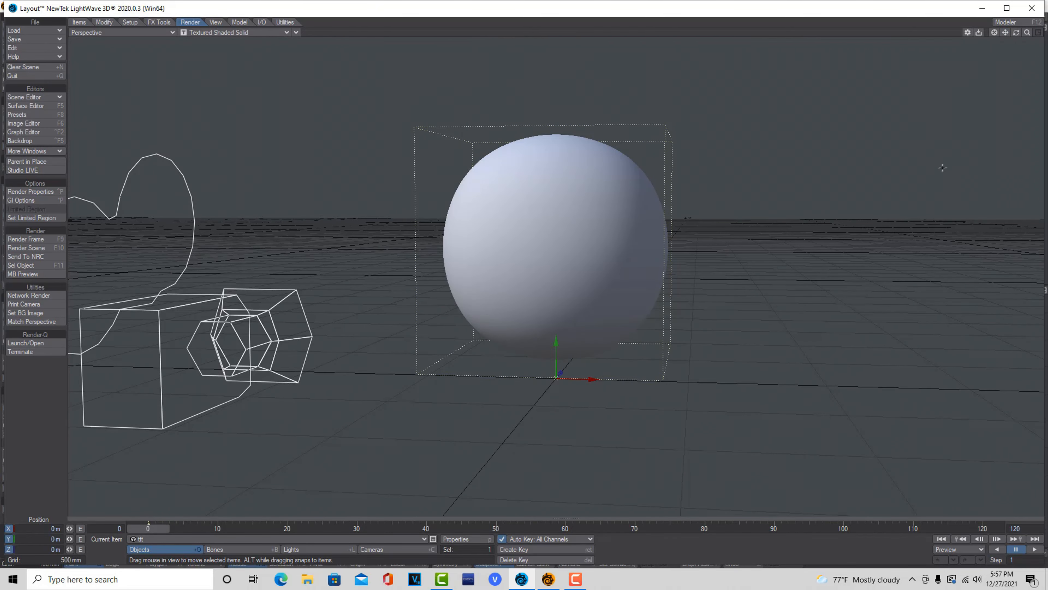
Duplicate the Principled BSDF node in the Default surface's node graph and place the copy below the original
{"action": "left_click", "coordinate": [40, 105]}
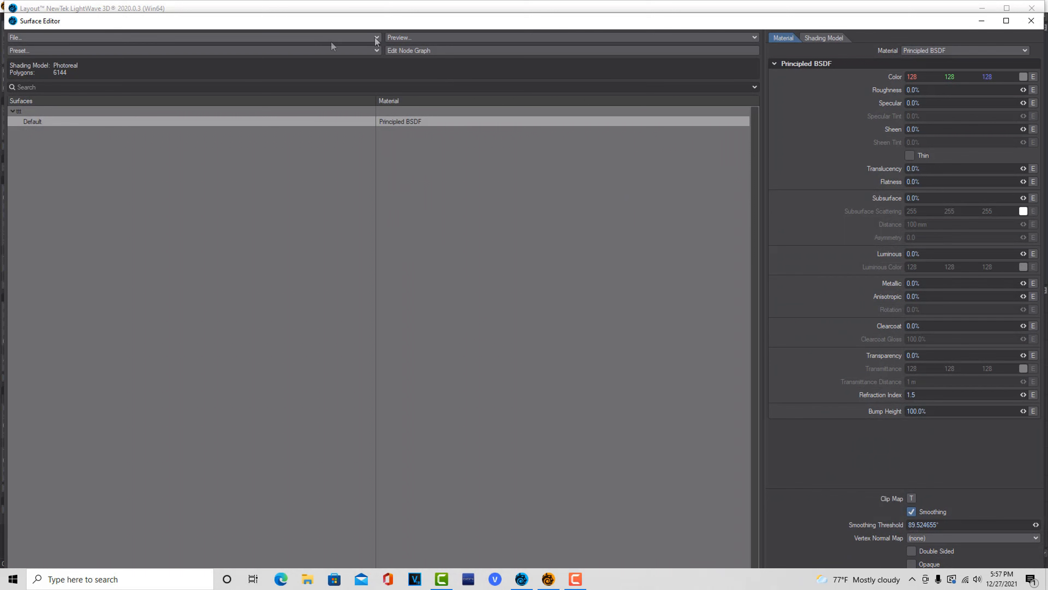
{"action": "left_click", "coordinate": [412, 50]}
{"action": "left_click_drag", "start_coordinate": [367, 227], "coordinate": [422, 219]}
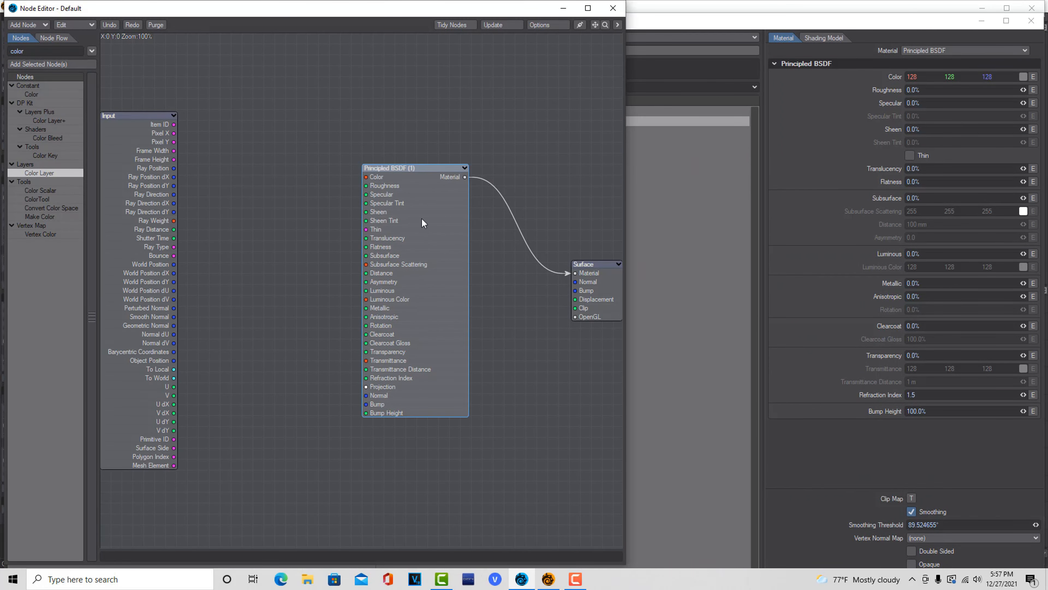
{"action": "right_click", "coordinate": [422, 219]}
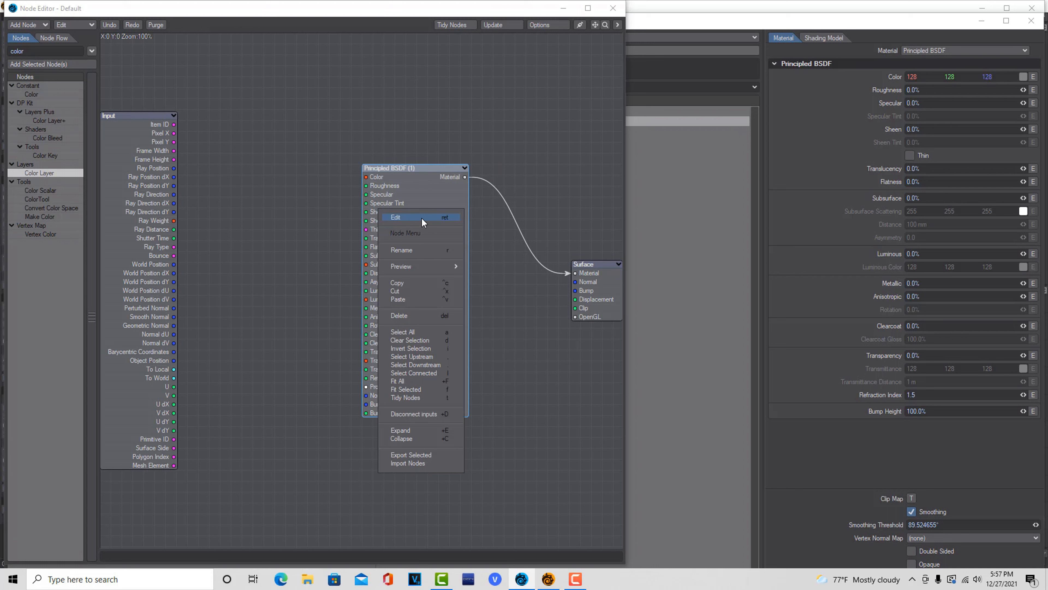
{"action": "left_click", "coordinate": [400, 284]}
{"action": "right_click", "coordinate": [516, 308]}
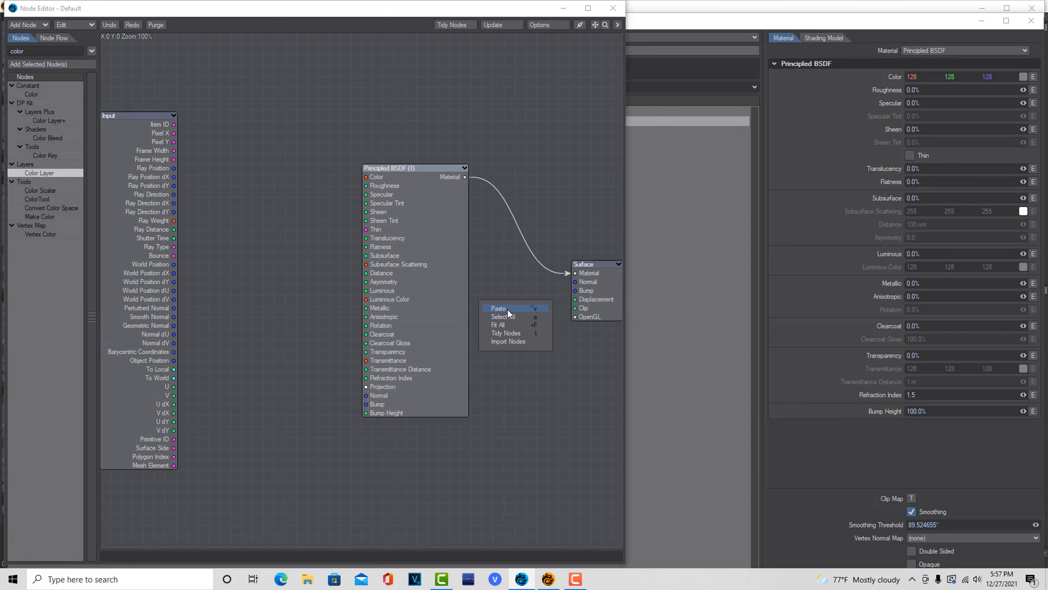
{"action": "left_click", "coordinate": [507, 310]}
{"action": "left_click_drag", "start_coordinate": [330, 298], "coordinate": [394, 477]}
{"action": "left_click_drag", "start_coordinate": [425, 308], "coordinate": [392, 243]}
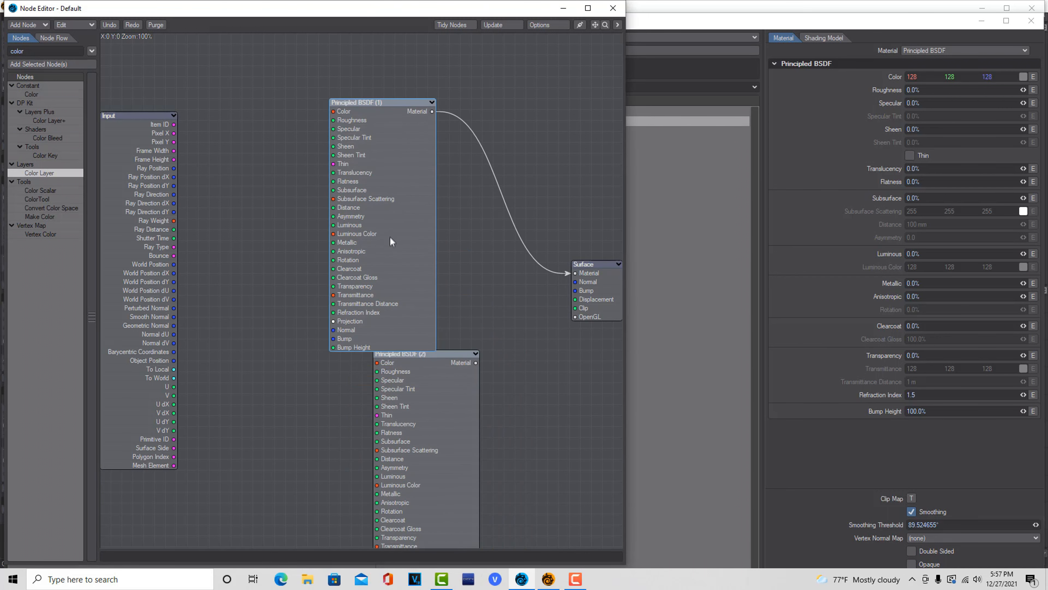
Find the Material Mixer node and add it between the Principled BSDF nodes and the Surface node
{"action": "double_click", "coordinate": [17, 50]}
{"action": "type", "text": "material"}
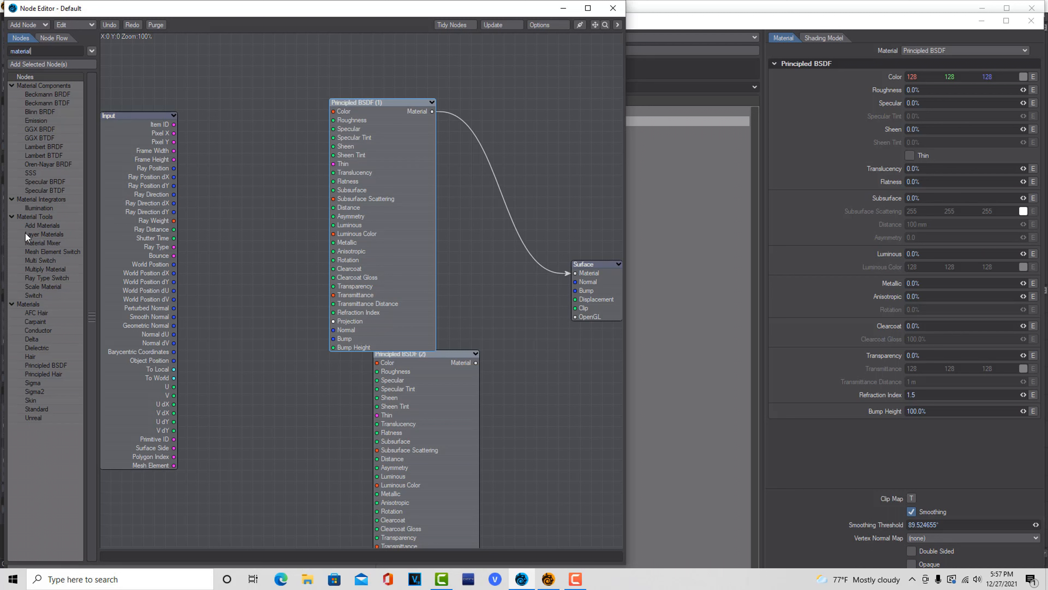
{"action": "left_click", "coordinate": [33, 242]}
{"action": "left_click_drag", "start_coordinate": [33, 245], "coordinate": [519, 288]}
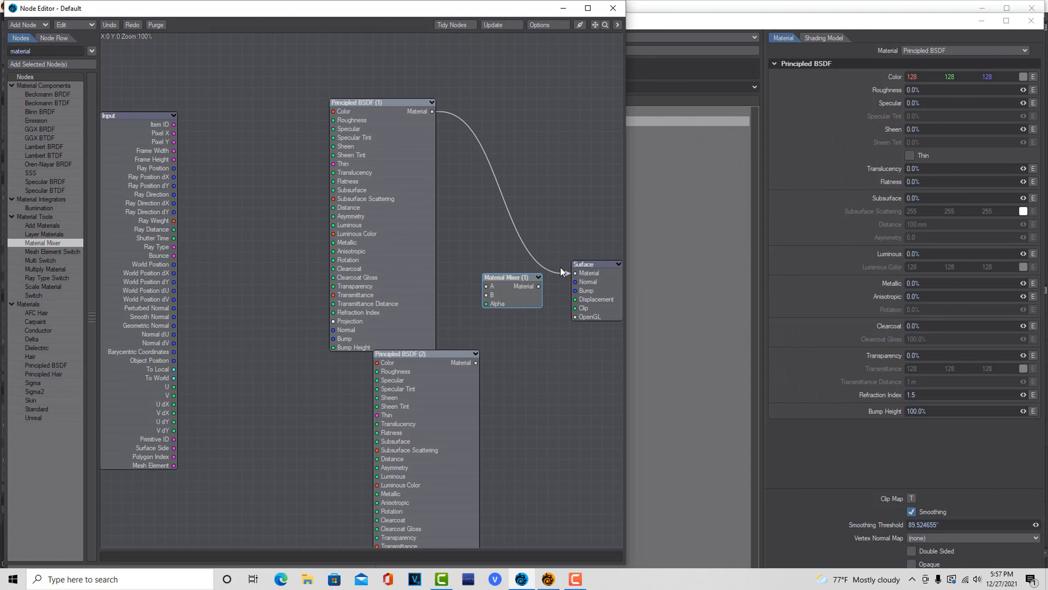
Connect the two Principled BSDF nodes to the mixer's A and B, wire the mixer to the Surface Material, and align the nodes
{"action": "left_click_drag", "start_coordinate": [566, 273], "coordinate": [485, 285]}
{"action": "left_click_drag", "start_coordinate": [458, 388], "coordinate": [578, 272]}
{"action": "left_click_drag", "start_coordinate": [412, 219], "coordinate": [428, 171]}
{"action": "left_click_drag", "start_coordinate": [416, 382], "coordinate": [405, 382]}
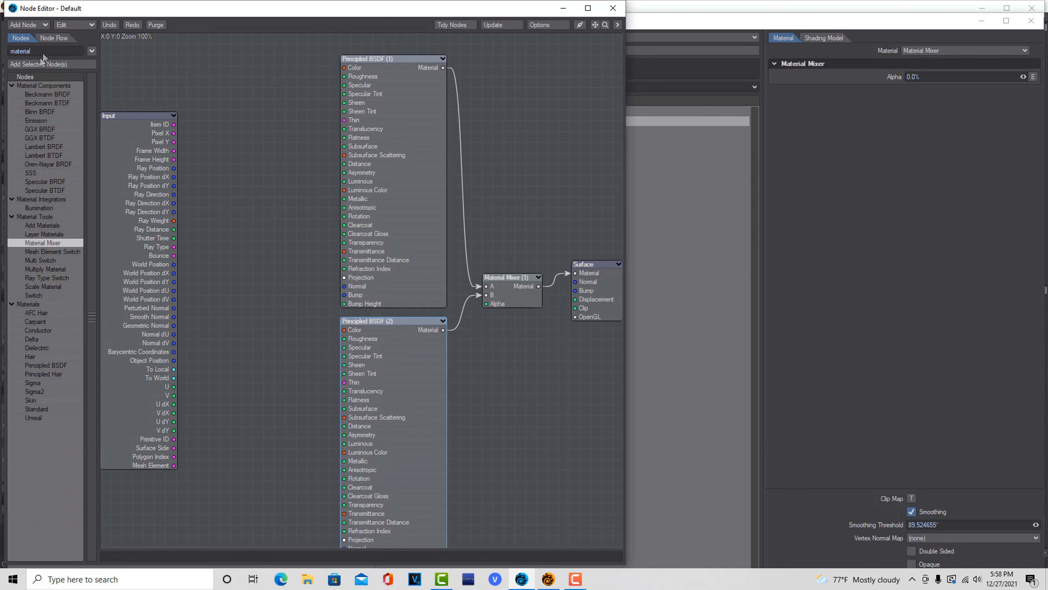
Find the HeteroTerrain texture node and add it beside the original Principled BSDF node
{"action": "double_click", "coordinate": [45, 50]}
{"action": "type", "text": "heter"}
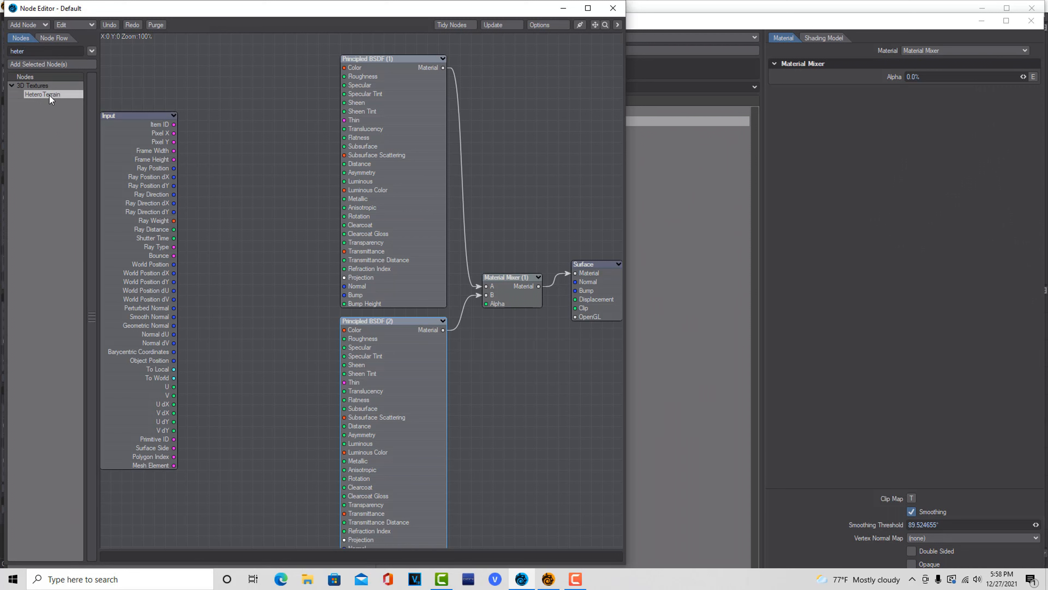
{"action": "left_click_drag", "start_coordinate": [49, 95], "coordinate": [228, 117]}
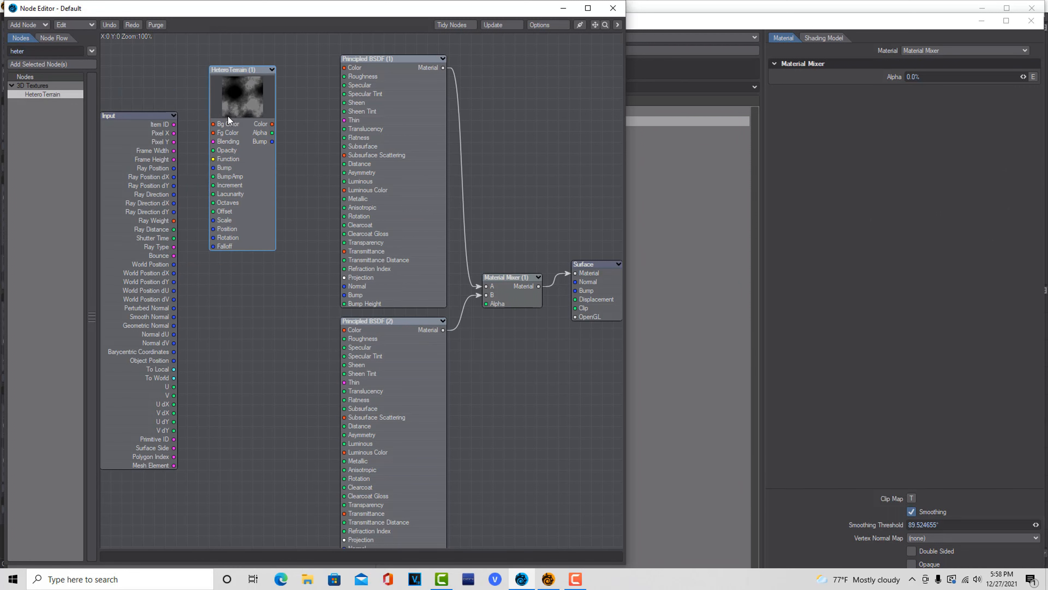
Set the HeteroTerrain node's foreground color to a rusty brown, RGB 124, 52, 21
{"action": "double_click", "coordinate": [248, 100]}
{"action": "left_click", "coordinate": [222, 340]}
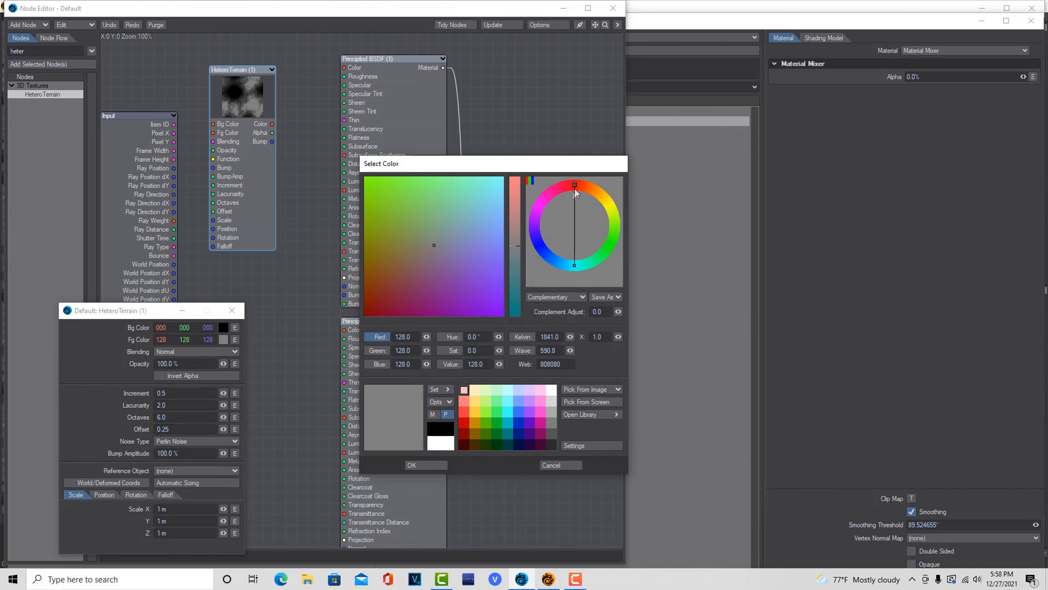
{"action": "left_click_drag", "start_coordinate": [576, 184], "coordinate": [575, 185]}
{"action": "left_click", "coordinate": [399, 264]}
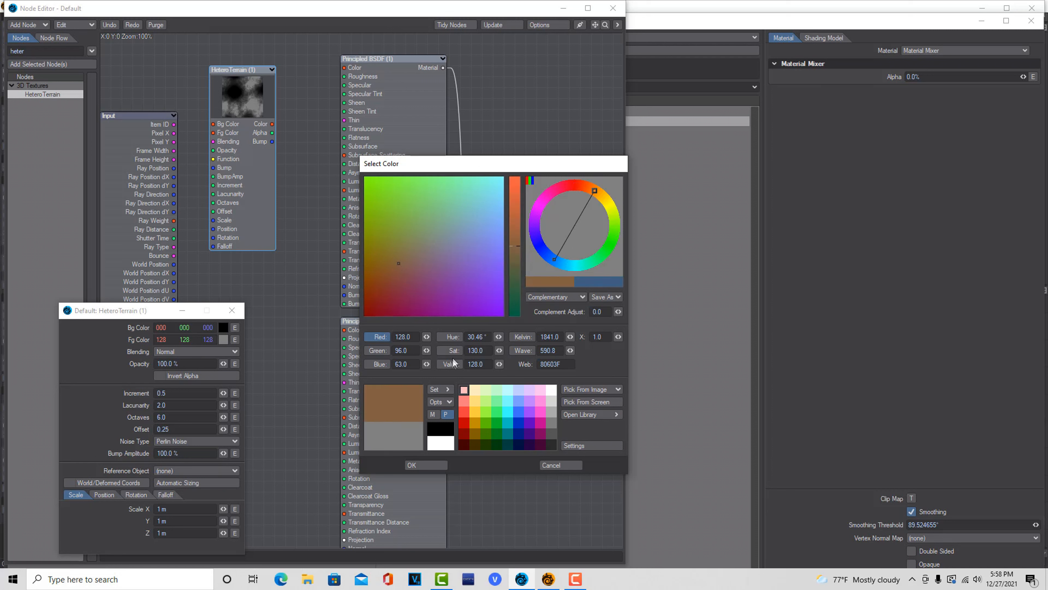
{"action": "mouse_move", "coordinate": [499, 364]}
{"action": "left_mouse_down"}
{"action": "mouse_move", "coordinate": [483, 364]}
{"action": "mouse_move", "coordinate": [490, 336]}
{"action": "left_mouse_up"}
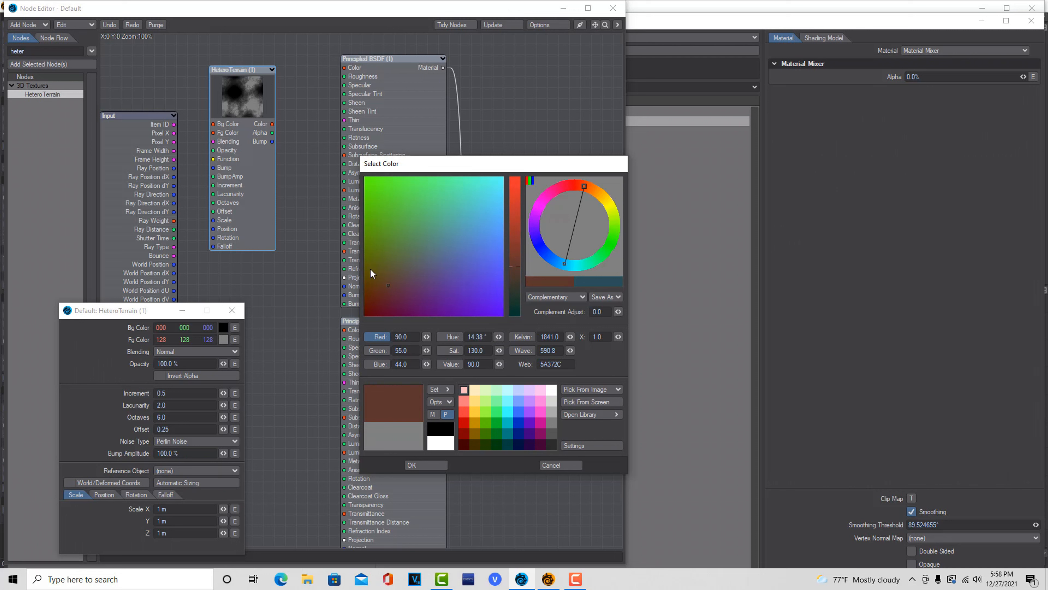
{"action": "left_click", "coordinate": [374, 277]}
{"action": "left_click_drag", "start_coordinate": [374, 277], "coordinate": [372, 295]}
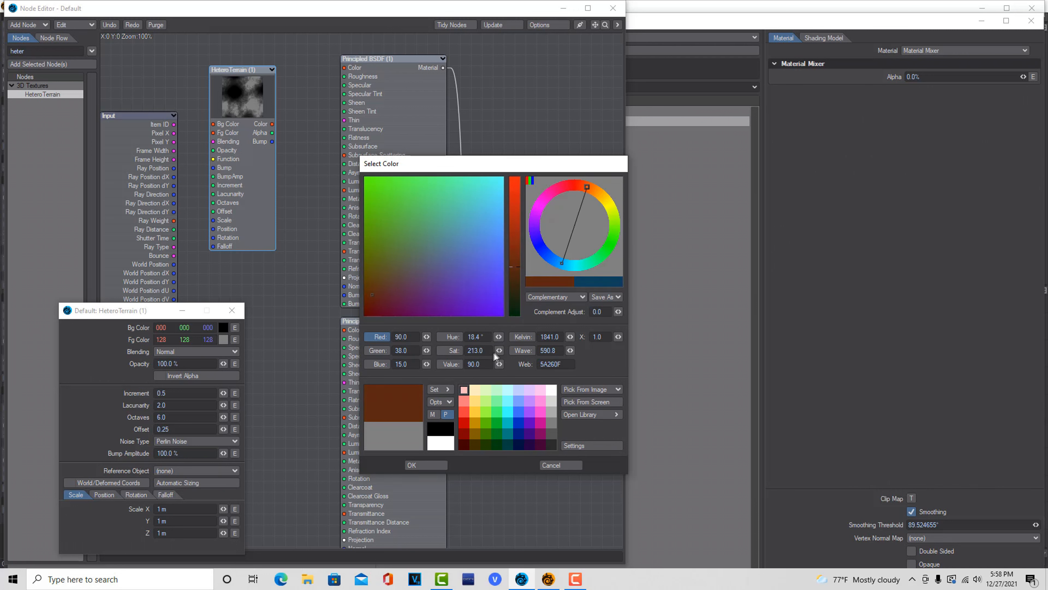
{"action": "left_click_drag", "start_coordinate": [499, 364], "coordinate": [500, 364]}
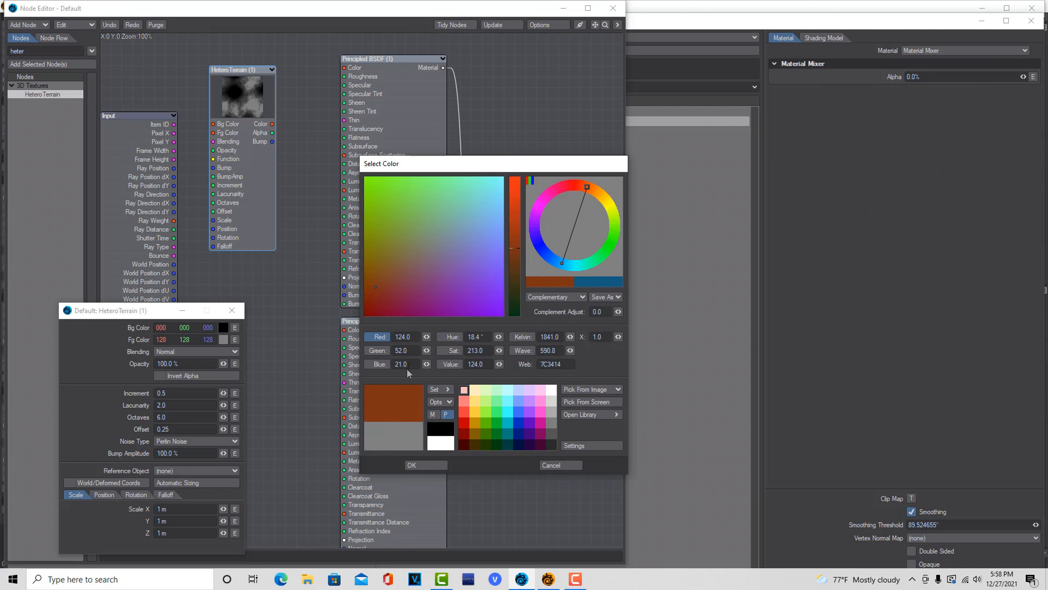
{"action": "left_click", "coordinate": [427, 467]}
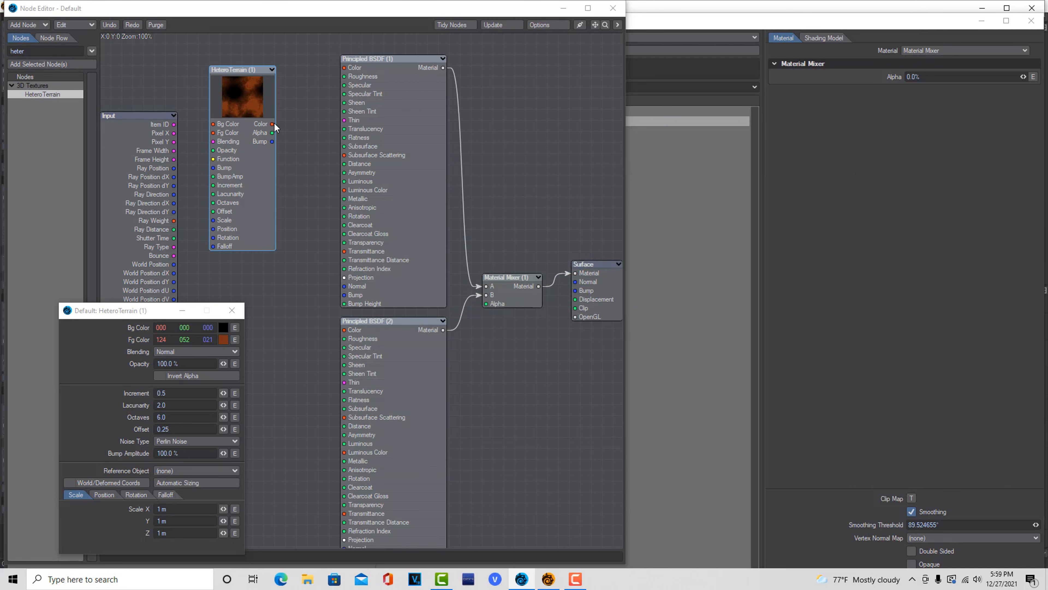
Wire the HeteroTerrain node's Color and Bump into the first Principled BSDF, and add a Color Layer node beside the second one
{"action": "left_click_drag", "start_coordinate": [274, 124], "coordinate": [352, 296]}
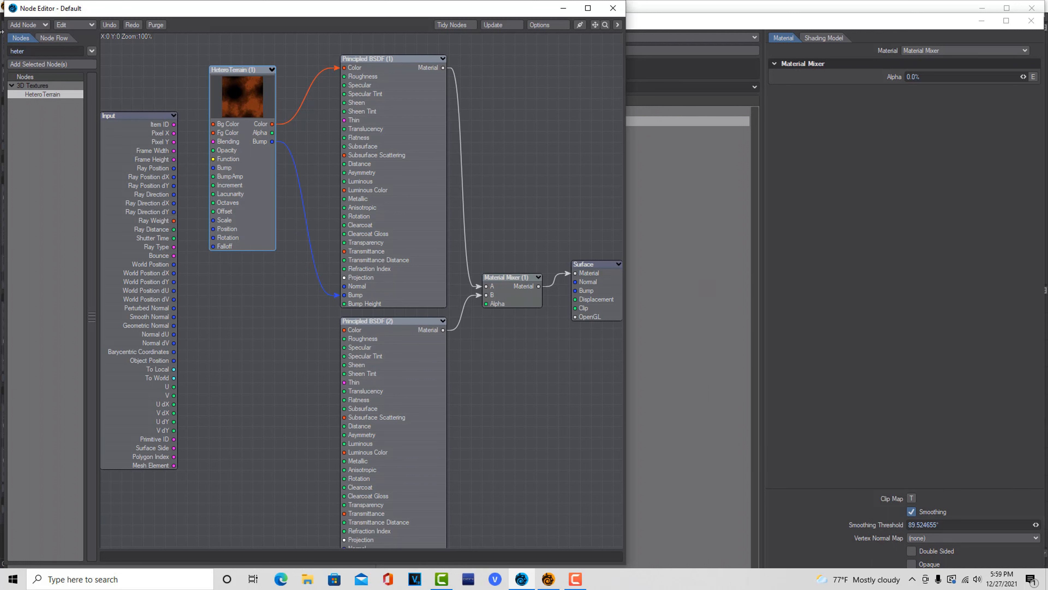
{"action": "double_click", "coordinate": [50, 53]}
{"action": "type", "text": "color"}
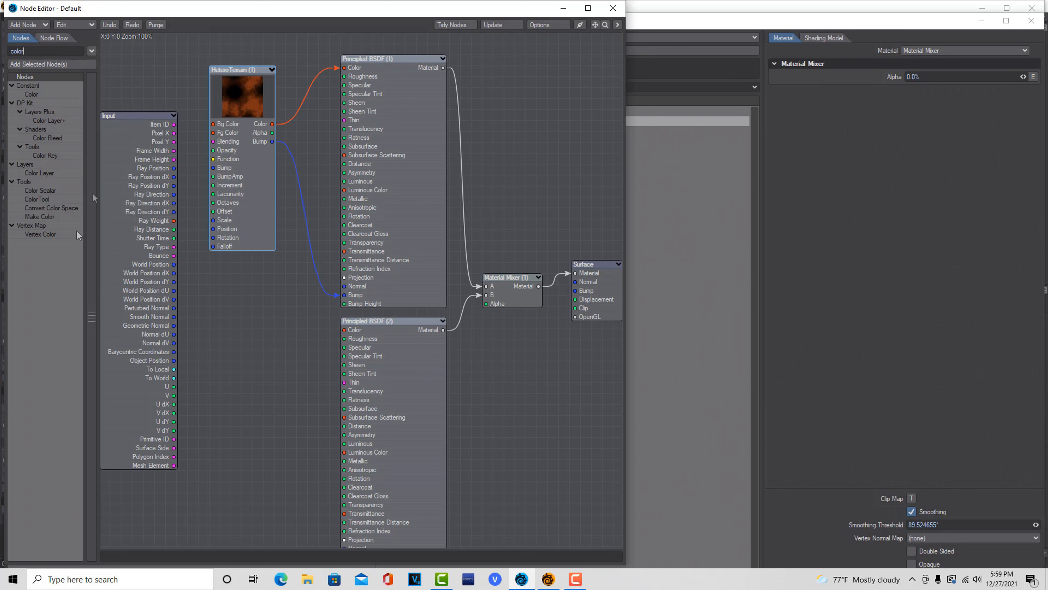
{"action": "left_click_drag", "start_coordinate": [43, 173], "coordinate": [245, 351]}
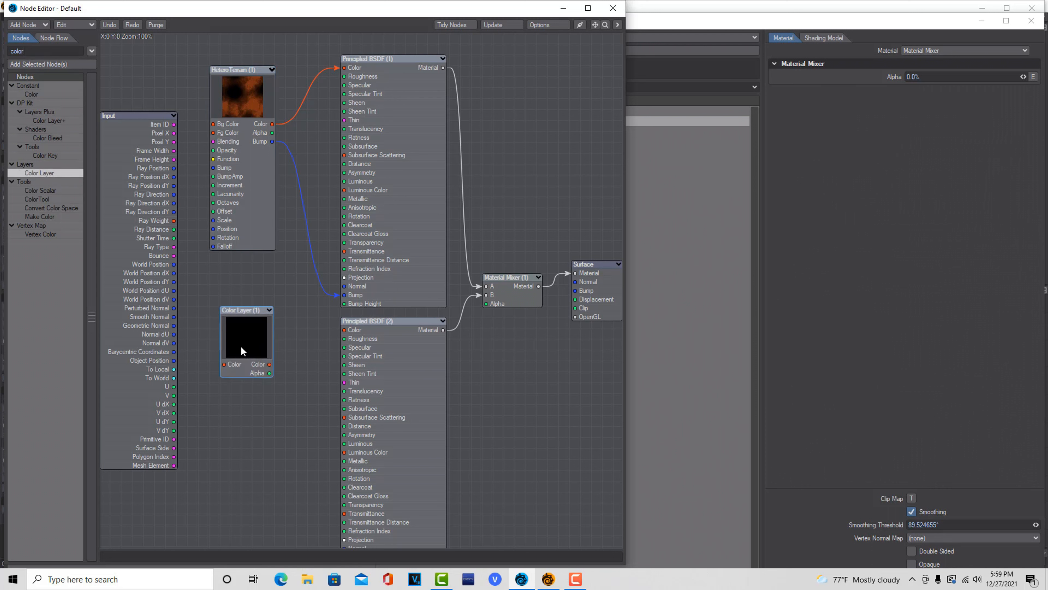
Make the Color Layer node's texture layer a Procedural Texture of type Coriolis
{"action": "double_click", "coordinate": [241, 347]}
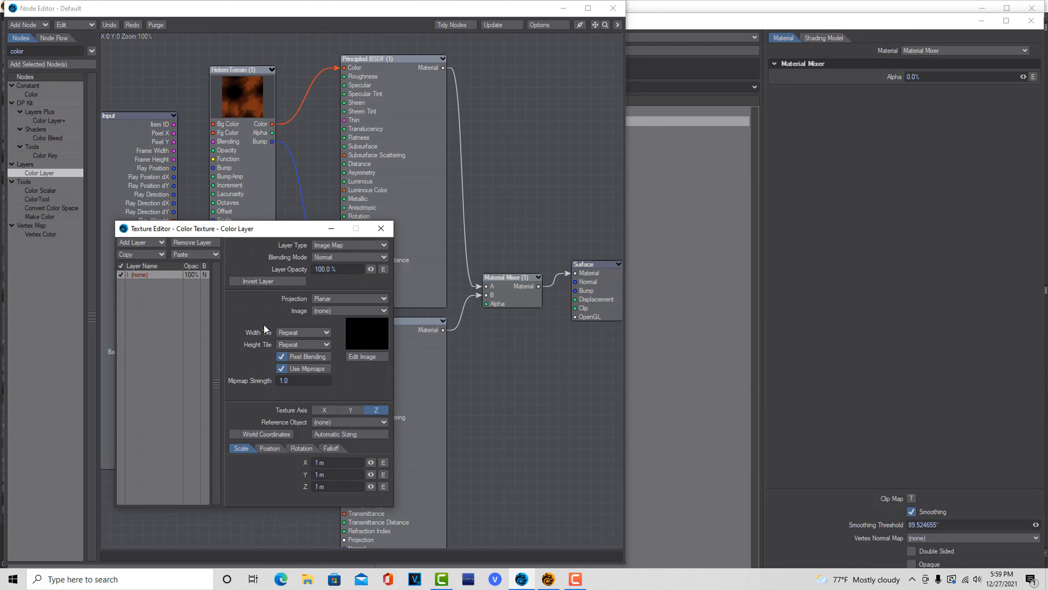
{"action": "left_click", "coordinate": [371, 245]}
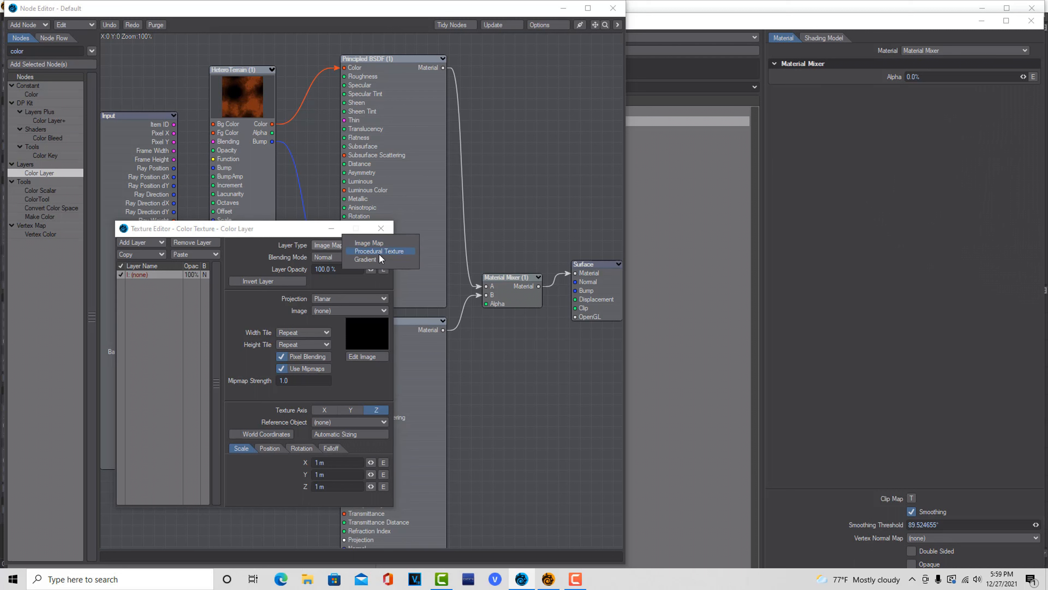
{"action": "left_click", "coordinate": [379, 252]}
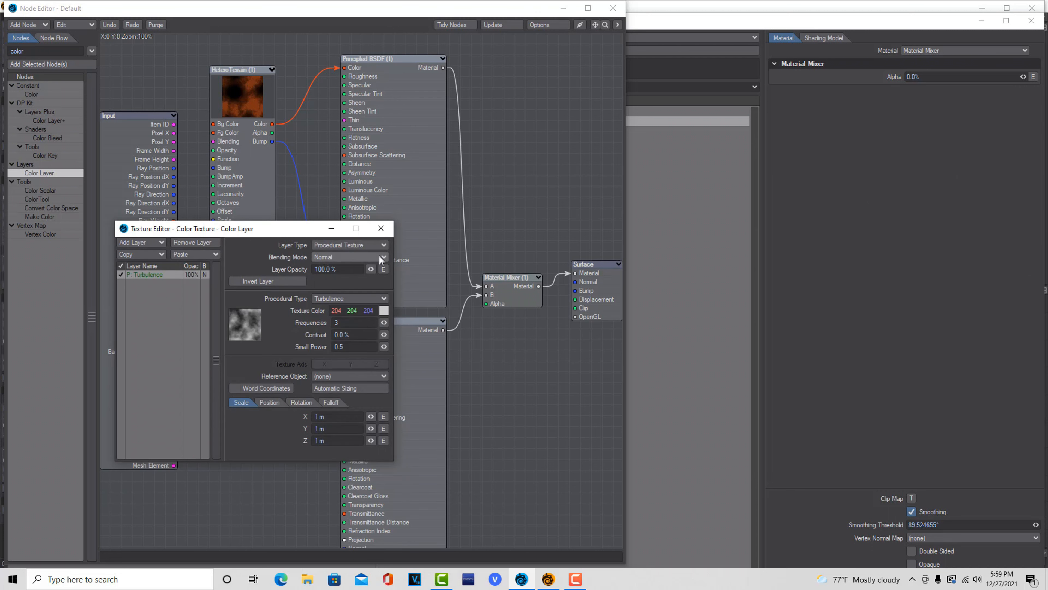
{"action": "left_click", "coordinate": [379, 299]}
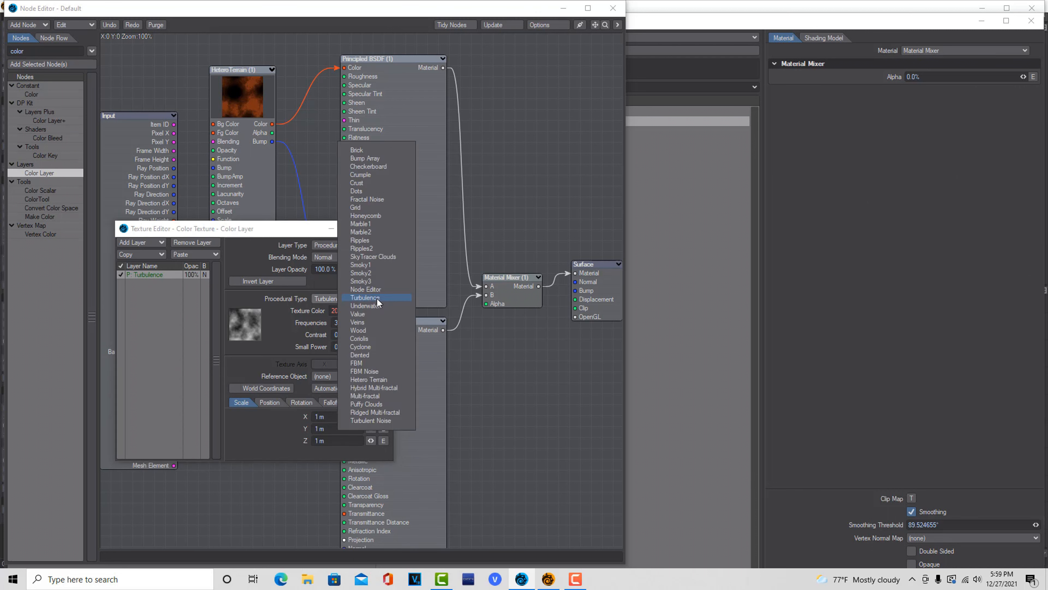
{"action": "left_click", "coordinate": [363, 339]}
Set the Coriolis layer's texture color to white, RGB 255, 255, 255
{"action": "left_click_drag", "start_coordinate": [295, 228], "coordinate": [137, 234]}
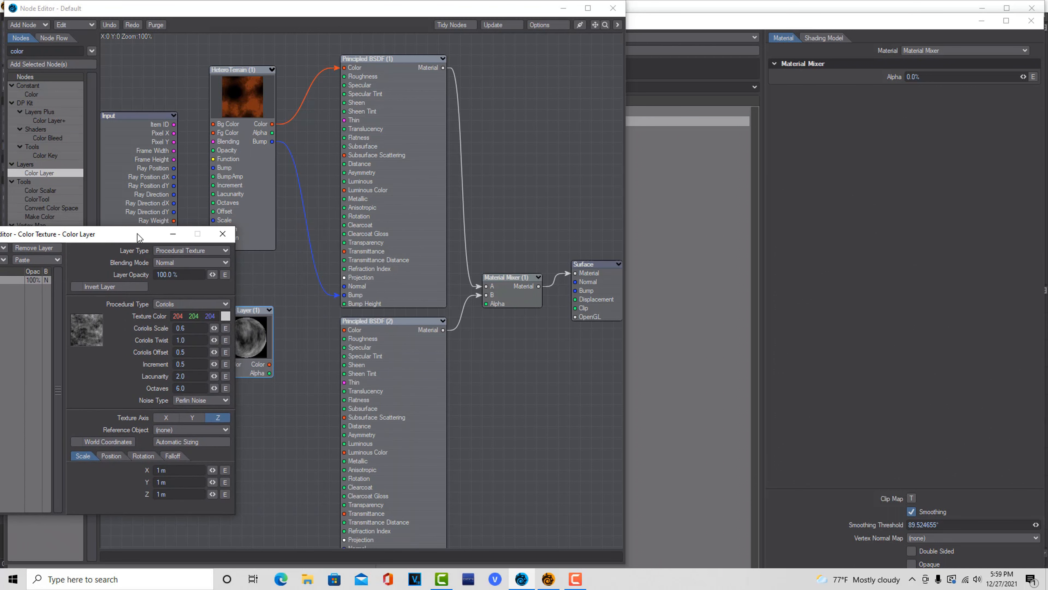
{"action": "left_click", "coordinate": [225, 316]}
{"action": "left_click", "coordinate": [434, 444]}
{"action": "left_click", "coordinate": [417, 465]}
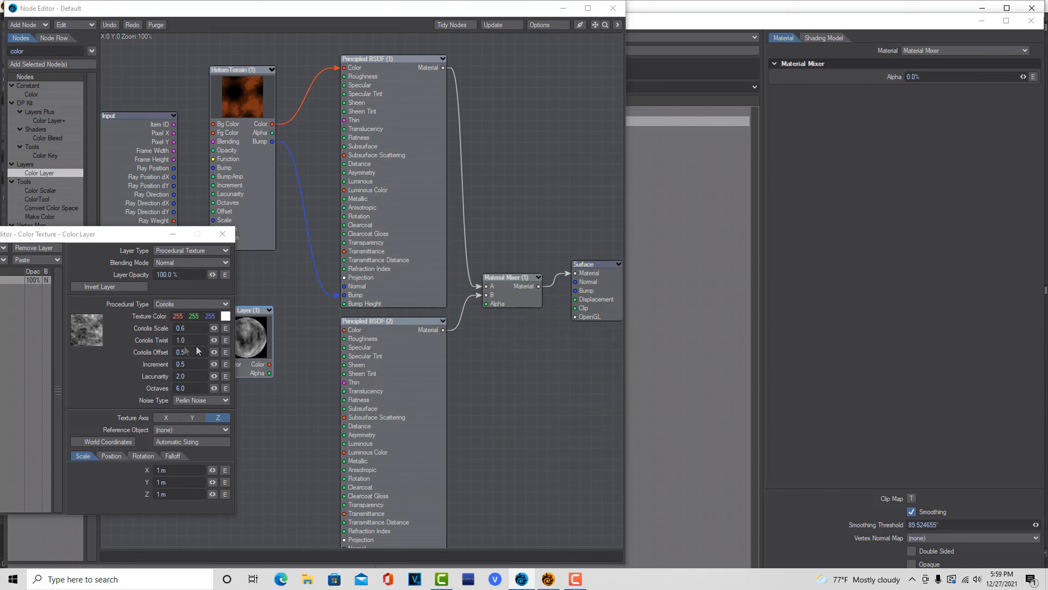
Raise the Coriolis Twist to about 1.88 and connect the Color Layer's Color output to the second Principled BSDF's Color
{"action": "left_click_drag", "start_coordinate": [172, 235], "coordinate": [140, 236]}
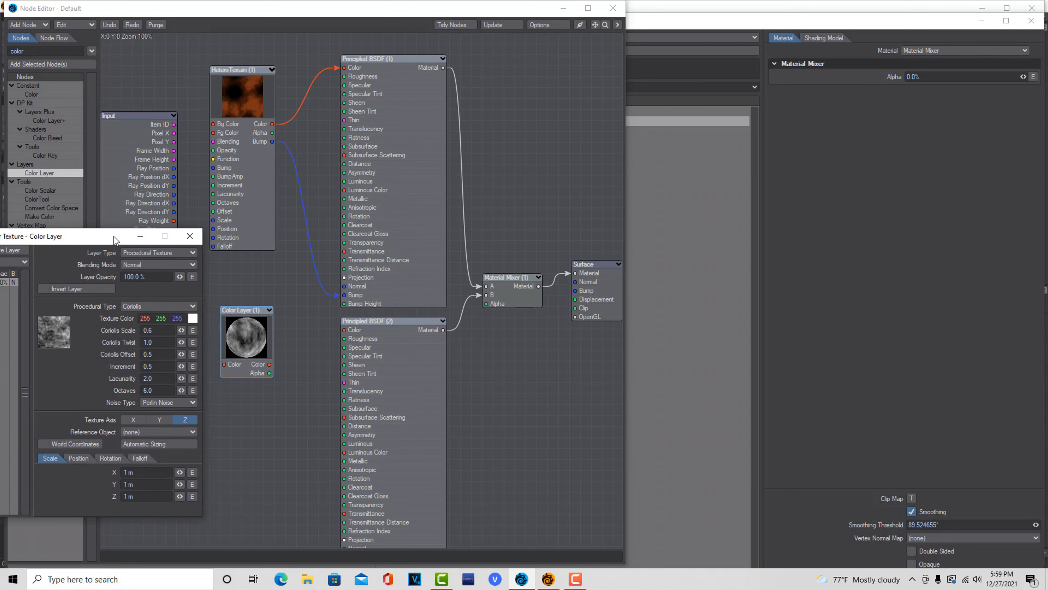
{"action": "left_click_drag", "start_coordinate": [182, 341], "coordinate": [218, 342]}
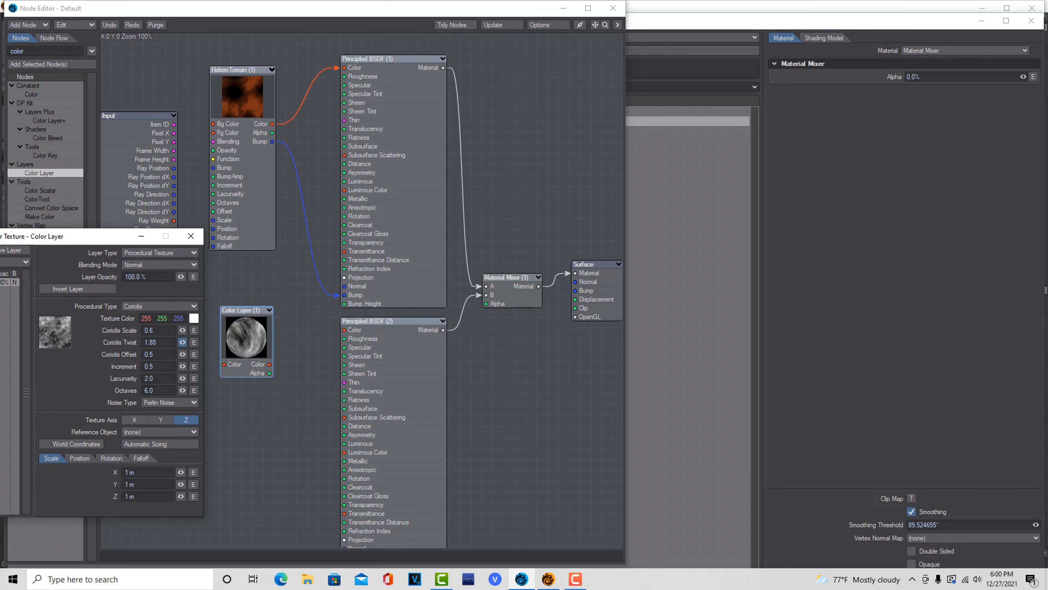
{"action": "left_click", "coordinate": [190, 236]}
{"action": "left_click_drag", "start_coordinate": [269, 364], "coordinate": [377, 332]}
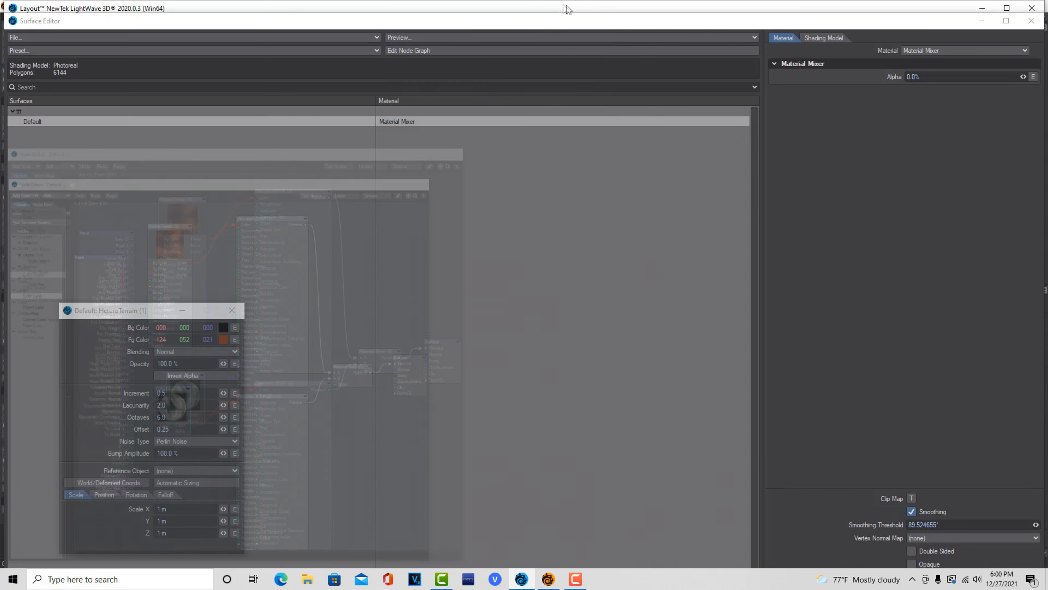
Put the surface editing windows away and switch the perspective viewport to VPR shading
{"action": "left_click", "coordinate": [564, 8]}
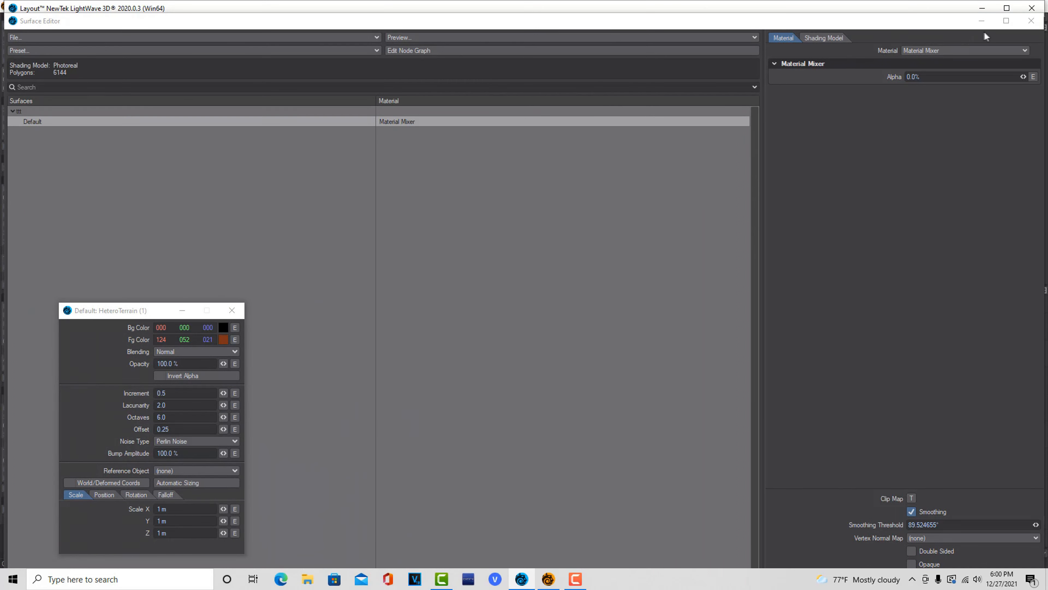
{"action": "left_click", "coordinate": [1030, 27]}
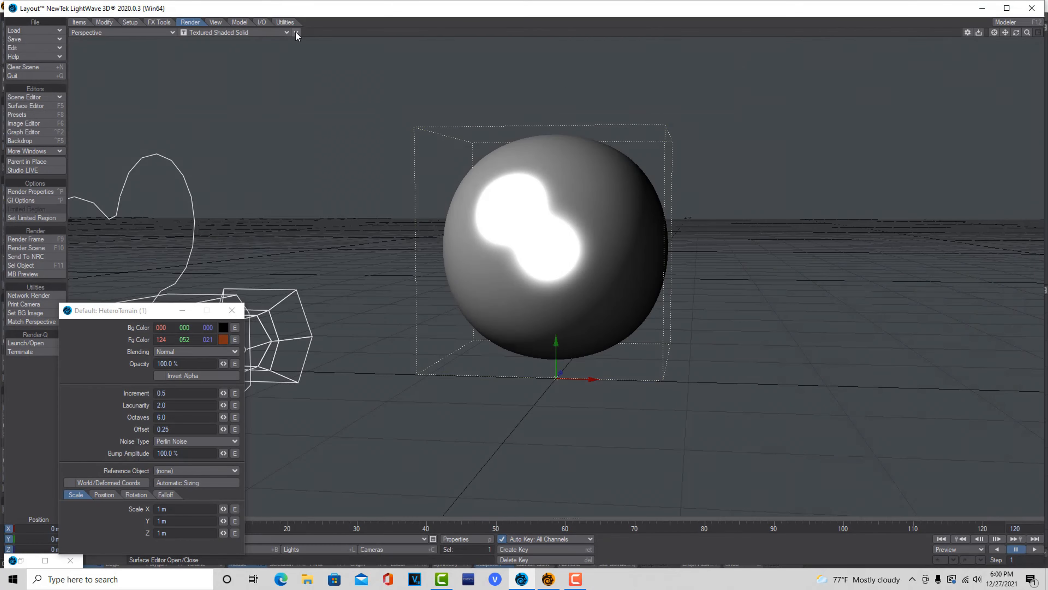
{"action": "left_click", "coordinate": [296, 33]}
{"action": "left_click", "coordinate": [286, 32]}
{"action": "left_click", "coordinate": [264, 82]}
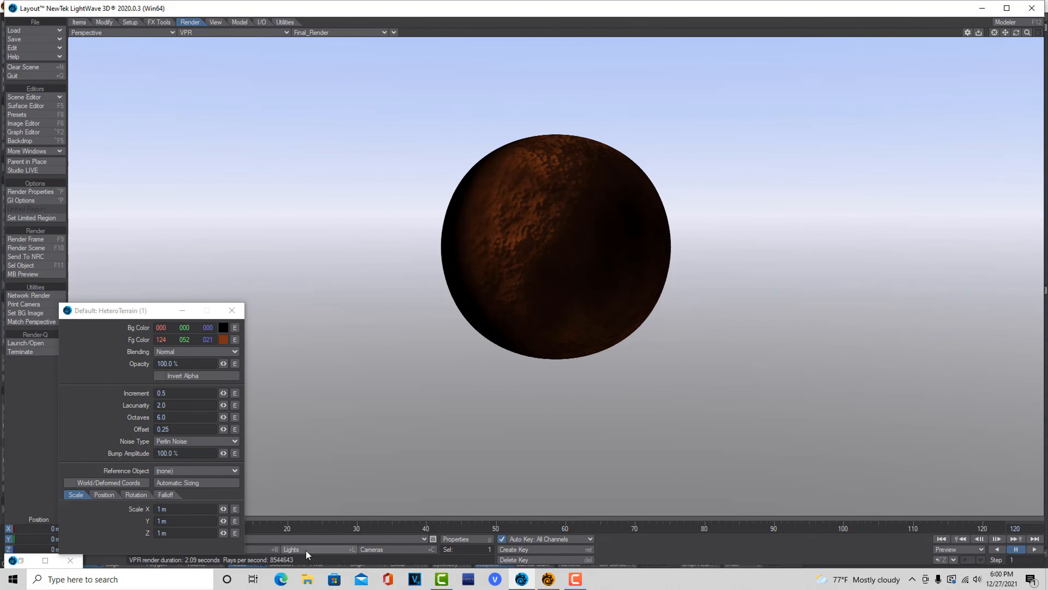
Move the HeteroTerrain settings clear of the timeline and rotate the light to a heading of -29.90°
{"action": "left_click_drag", "start_coordinate": [124, 310], "coordinate": [199, 102]}
{"action": "key", "text": "y"}
{"action": "left_click_drag", "start_coordinate": [69, 528], "coordinate": [31, 528]}
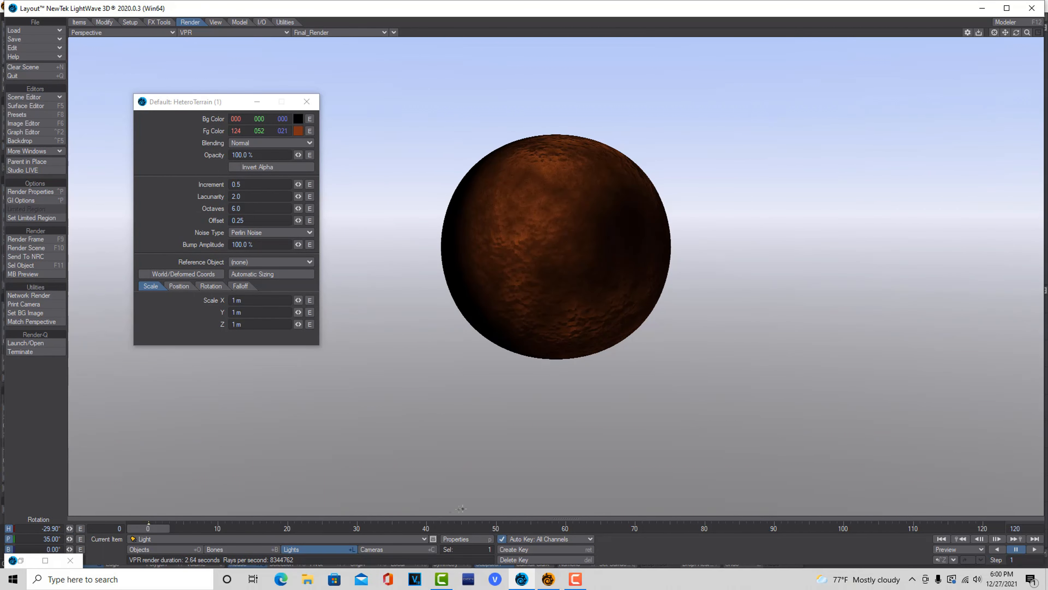
Set the light's intensity to 6.625 lx and its color to the pale sky blue sampled from the backdrop, RGB 190, 206, 245
{"action": "left_click", "coordinate": [466, 539]}
{"action": "left_click_drag", "start_coordinate": [230, 185], "coordinate": [244, 185]}
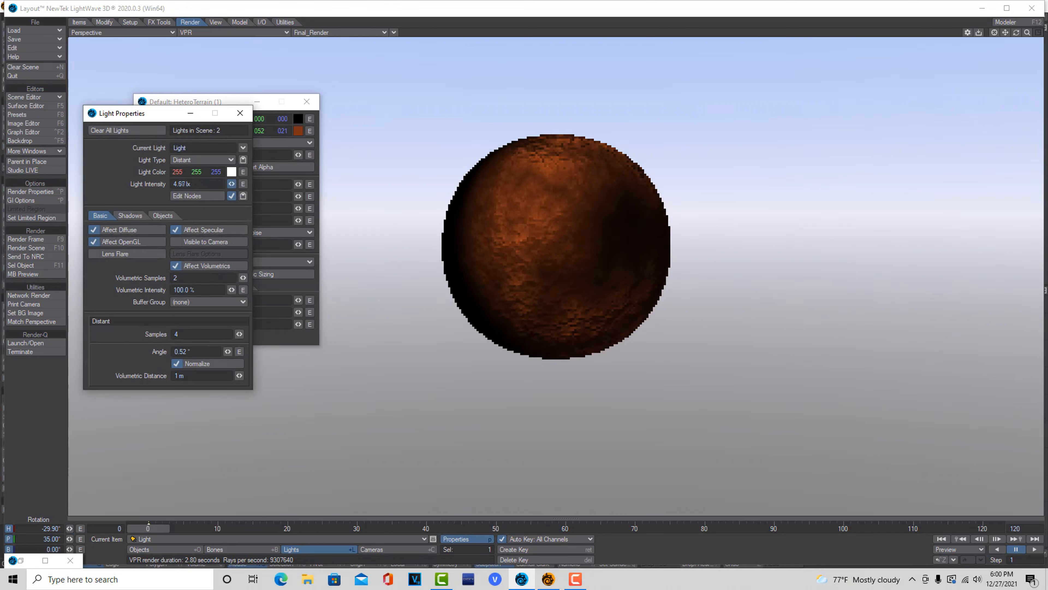
{"action": "left_click", "coordinate": [232, 172]}
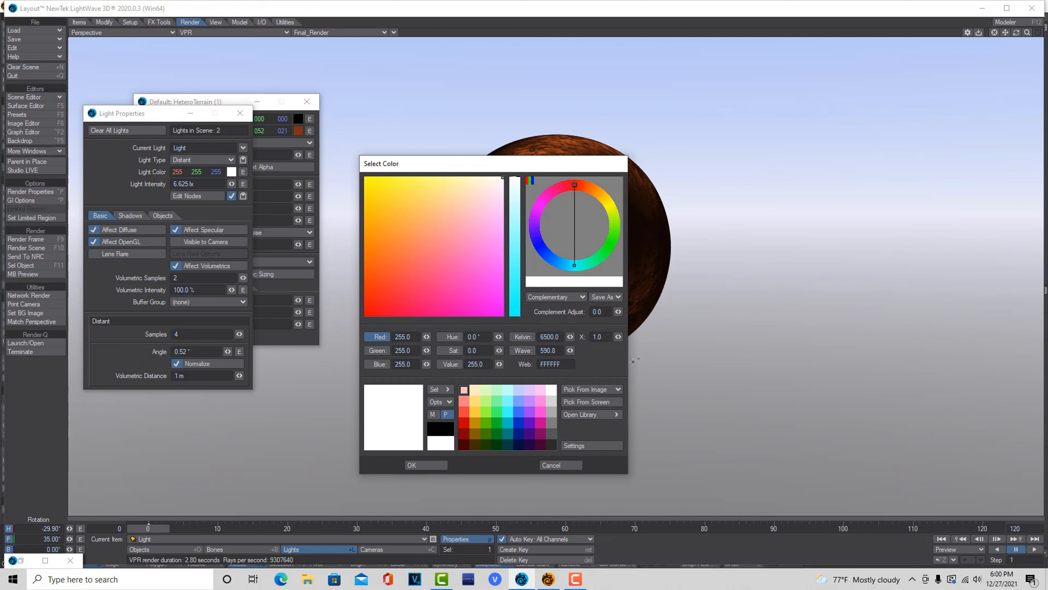
{"action": "left_click", "coordinate": [602, 403]}
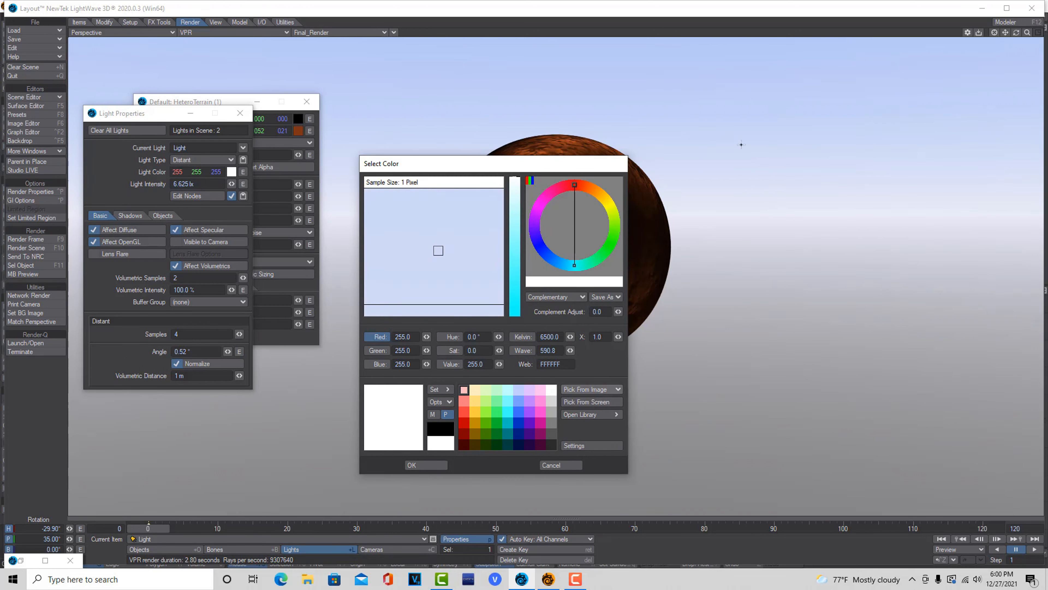
{"action": "left_click", "coordinate": [421, 478]}
{"action": "left_click", "coordinate": [426, 467]}
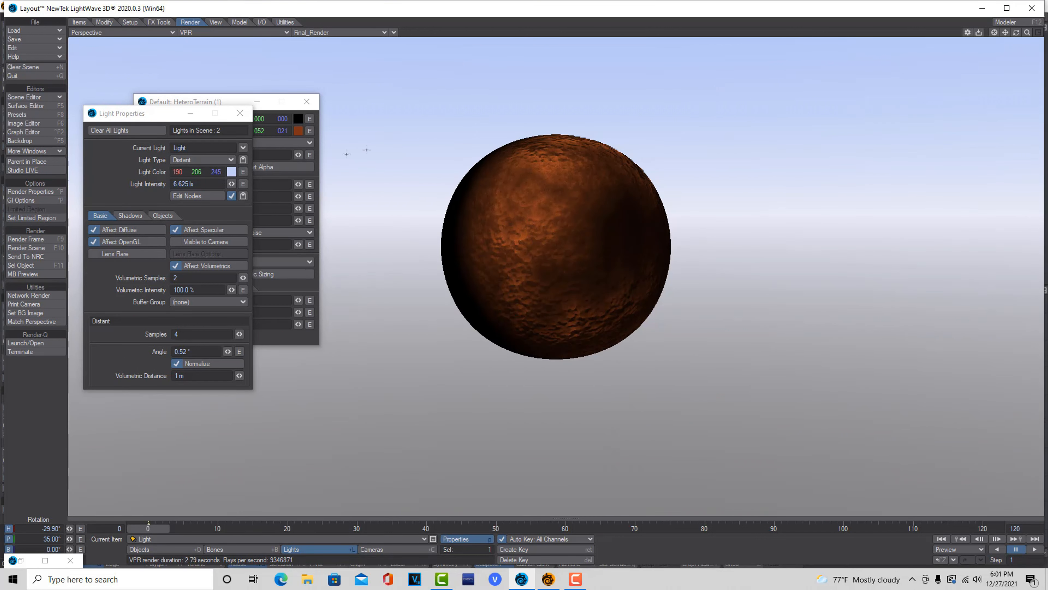
{"action": "left_click", "coordinate": [239, 113]}
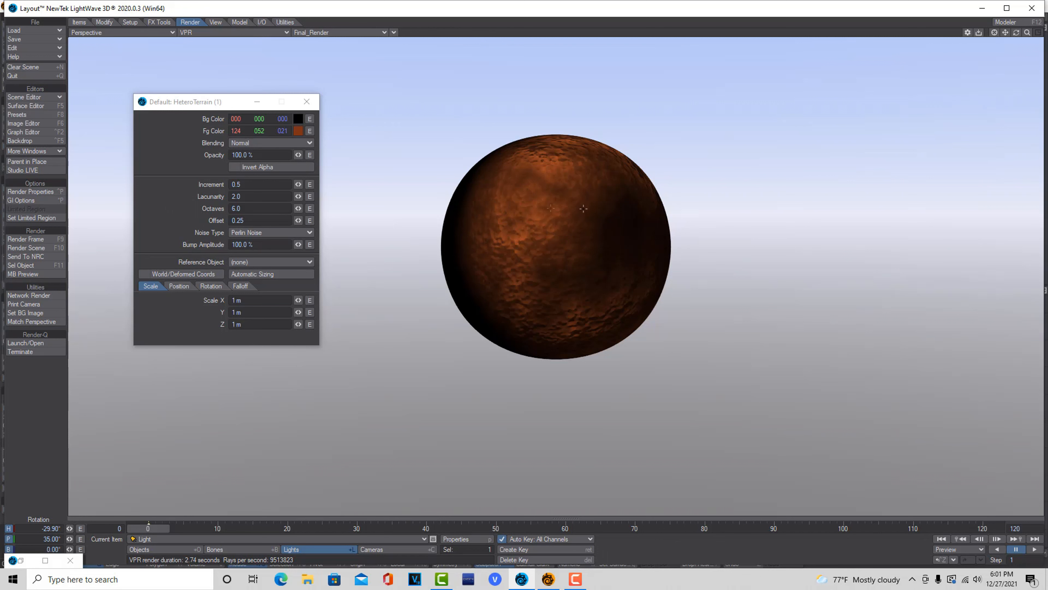
Reopen the Default surface's node graph, put the Surface Editor away and move the graph off the ball's preview
{"action": "left_click", "coordinate": [25, 106]}
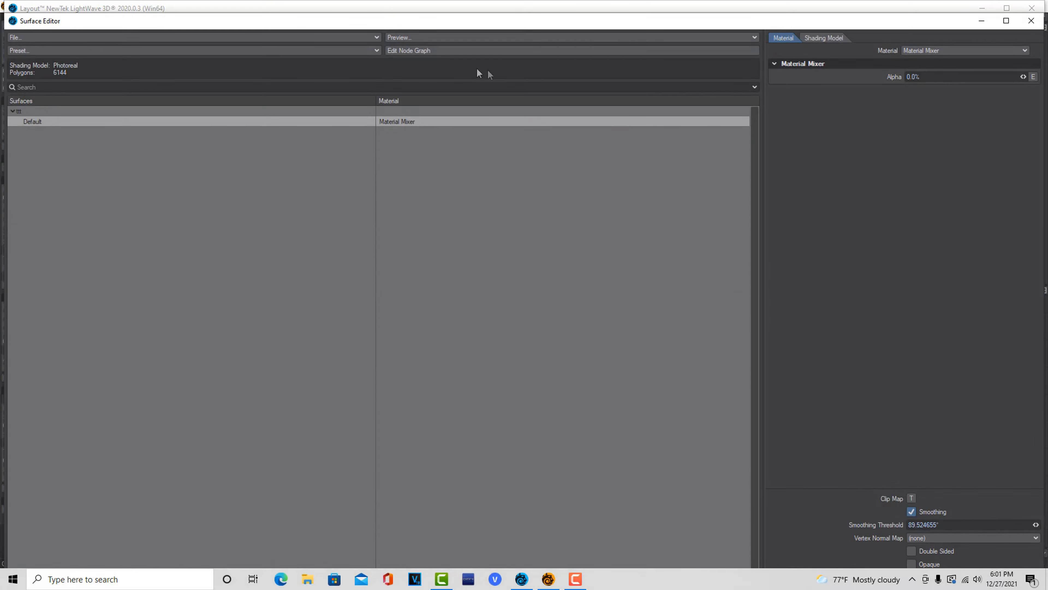
{"action": "left_click", "coordinate": [425, 50]}
{"action": "left_click", "coordinate": [982, 21]}
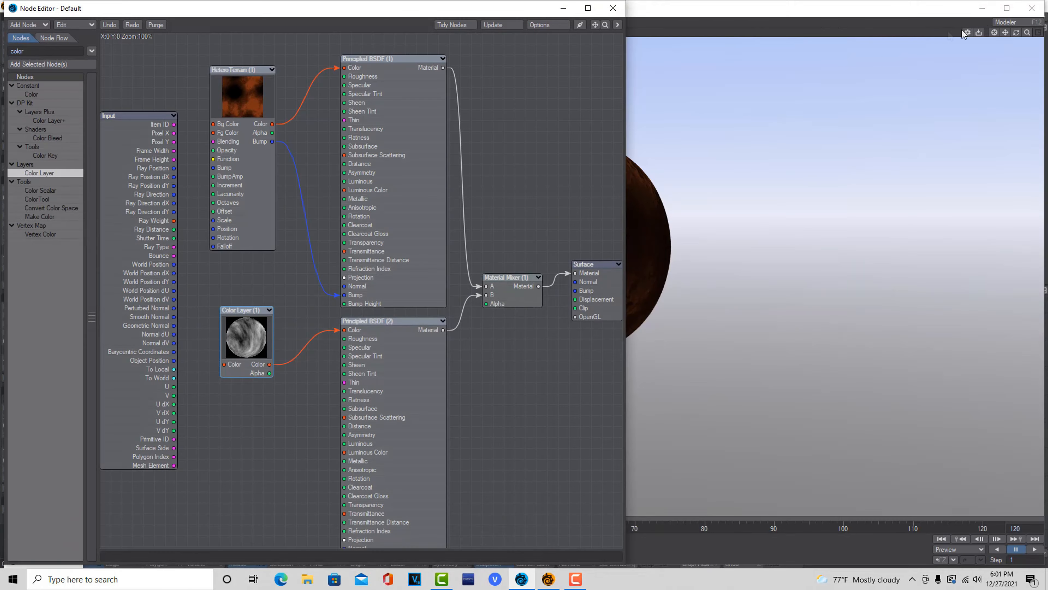
{"action": "left_click_drag", "start_coordinate": [447, 8], "coordinate": [705, 383]}
Move the ball object to X 1.19 m and place the node graph beside it
{"action": "left_click", "coordinate": [157, 551]}
{"action": "left_click_drag", "start_coordinate": [69, 529], "coordinate": [91, 529]}
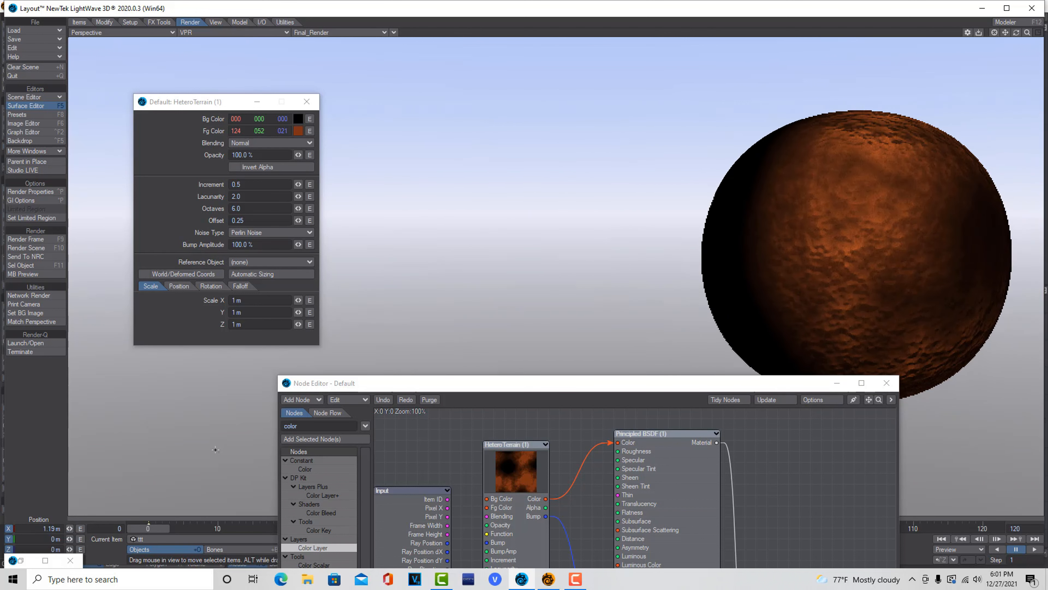
{"action": "left_click_drag", "start_coordinate": [524, 388], "coordinate": [291, 58]}
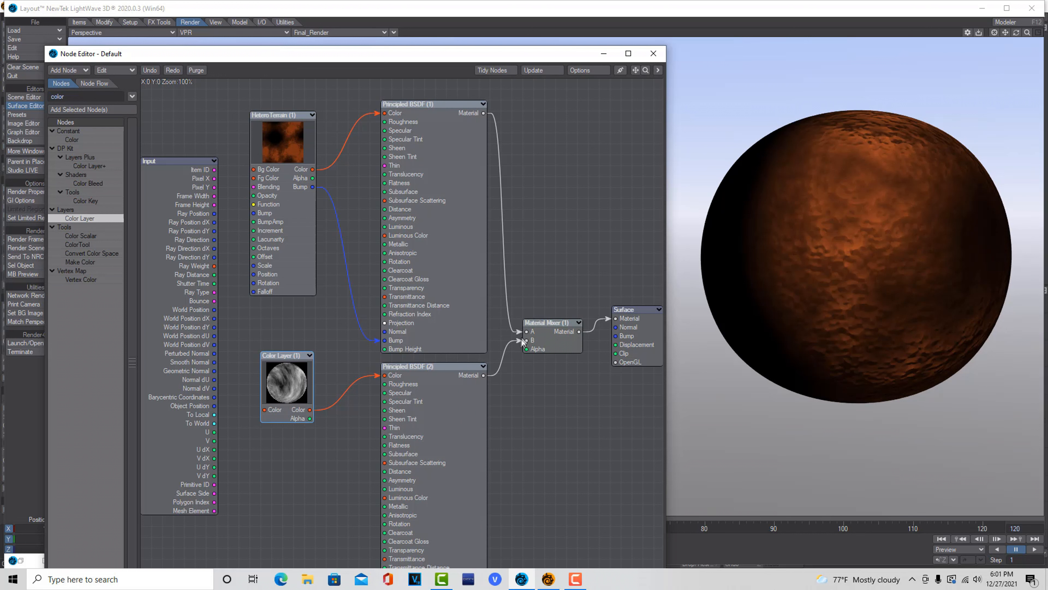
Set the Material Mixer's Alpha to 29.0% to blend the Coriolis material over the terrain material
{"action": "left_click", "coordinate": [538, 335]}
{"action": "double_click", "coordinate": [537, 334]}
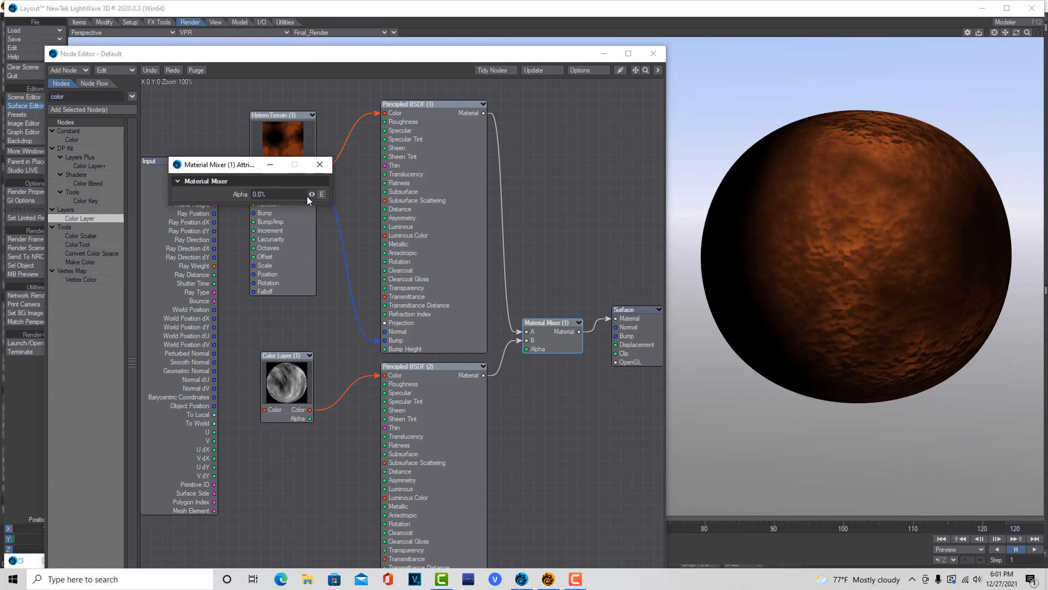
{"action": "mouse_move", "coordinate": [311, 195]}
{"action": "left_mouse_down"}
{"action": "mouse_move", "coordinate": [326, 194]}
{"action": "mouse_move", "coordinate": [312, 194]}
{"action": "left_mouse_up"}
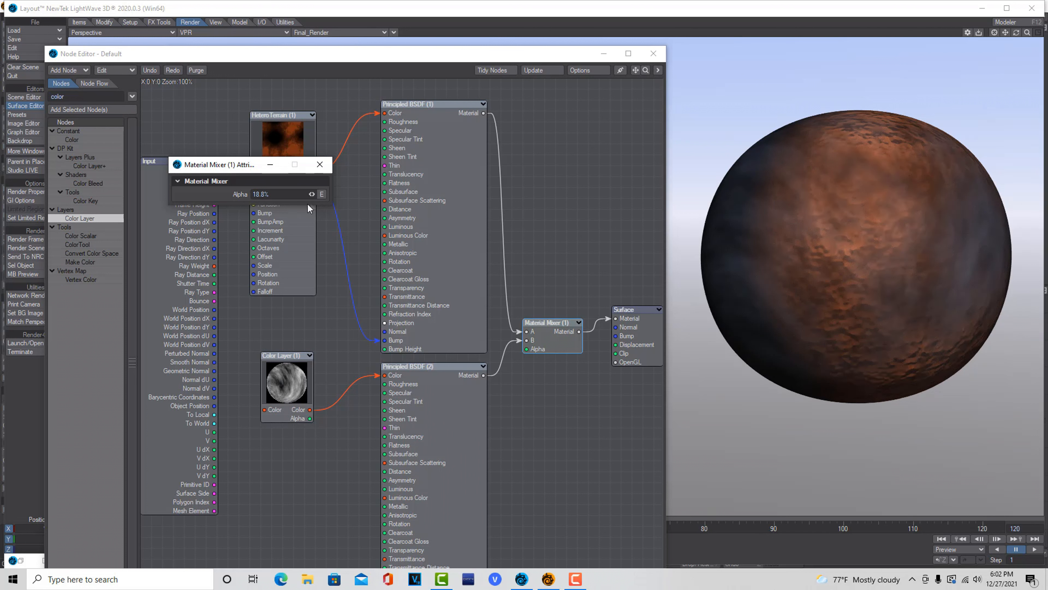
{"action": "left_click_drag", "start_coordinate": [312, 194], "coordinate": [328, 194]}
{"action": "mouse_move", "coordinate": [312, 194]}
{"action": "left_mouse_down"}
{"action": "mouse_move", "coordinate": [328, 194]}
{"action": "mouse_move", "coordinate": [318, 194]}
{"action": "left_mouse_up"}
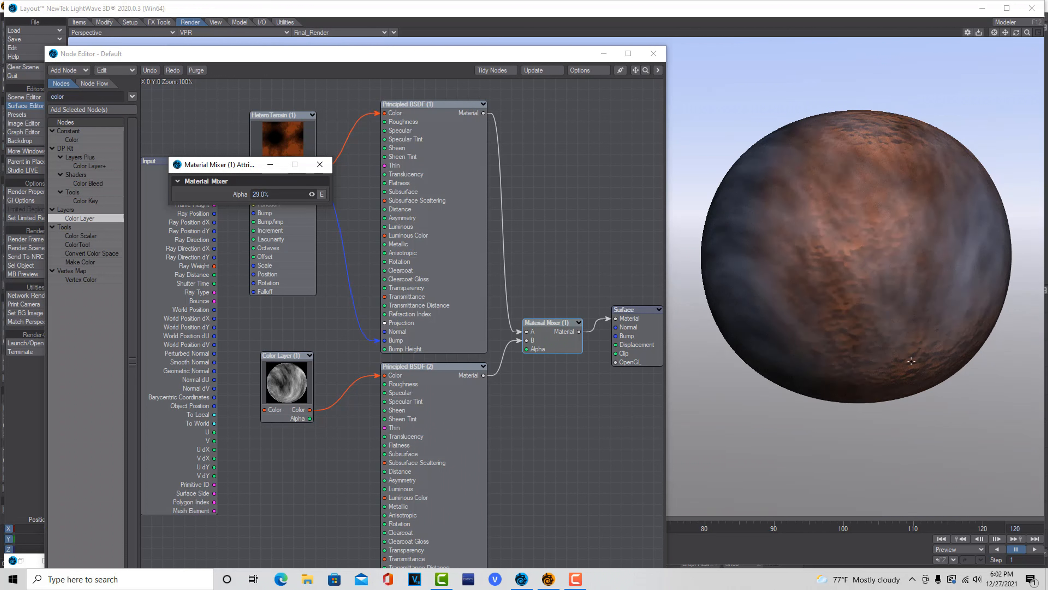
Set the Color Layer's Coriolis Twist to 2.24 and rotate its texture to H 45.55° and P 102.56°
{"action": "double_click", "coordinate": [287, 377]}
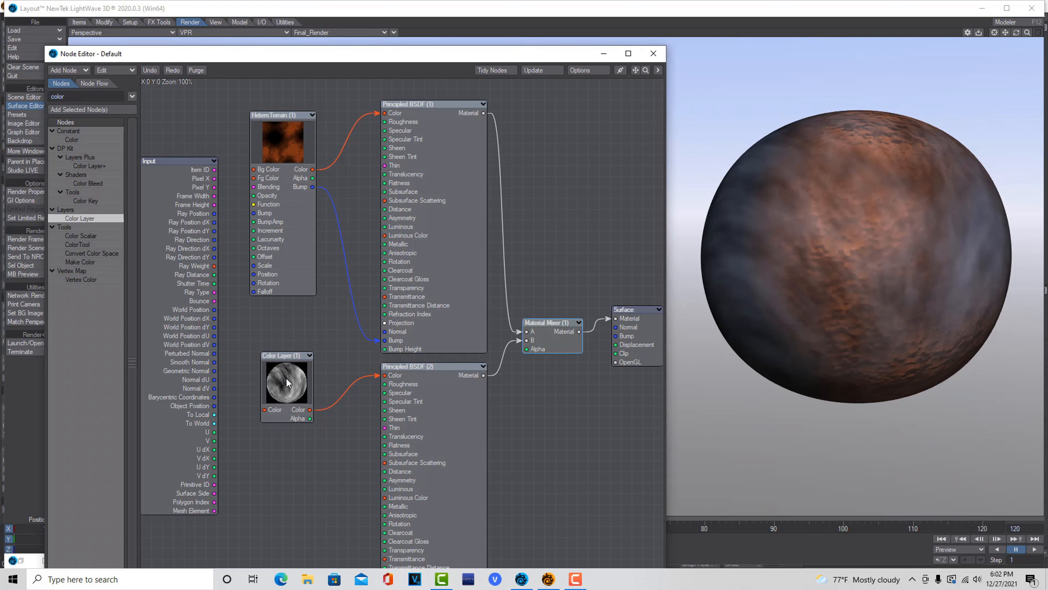
{"action": "left_click_drag", "start_coordinate": [262, 345], "coordinate": [272, 345]}
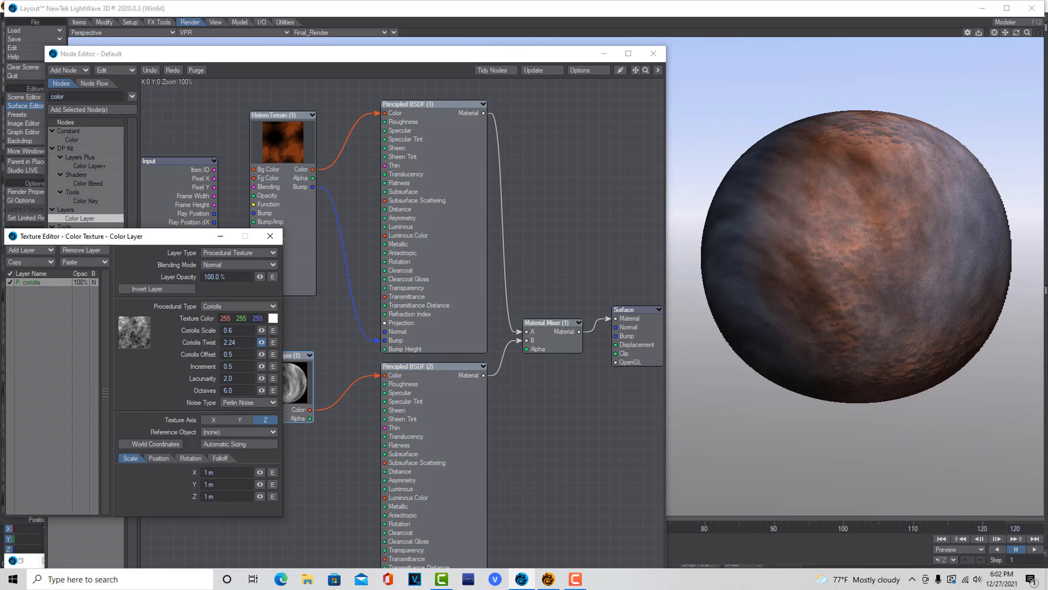
{"action": "left_click", "coordinate": [187, 459]}
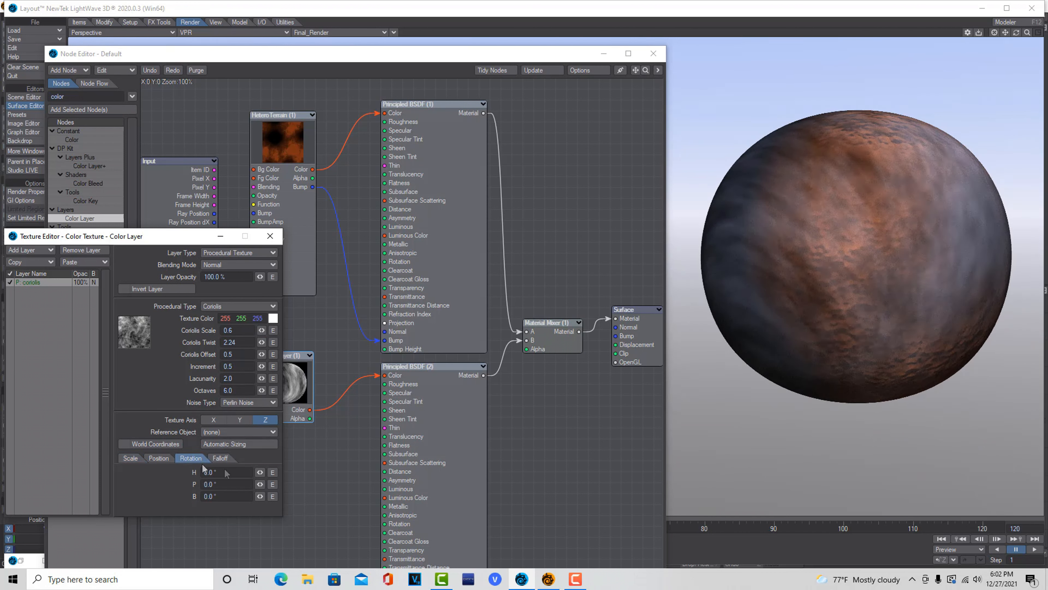
{"action": "left_click_drag", "start_coordinate": [260, 472], "coordinate": [279, 472]}
{"action": "left_click_drag", "start_coordinate": [260, 484], "coordinate": [299, 484]}
Adjust the Coriolis Scale to 0.925 and Twist to 3.86, and reduce the texture's pitch rotation, closing the editors
{"action": "left_click_drag", "start_coordinate": [261, 331], "coordinate": [276, 331]}
{"action": "left_click_drag", "start_coordinate": [261, 341], "coordinate": [251, 342]}
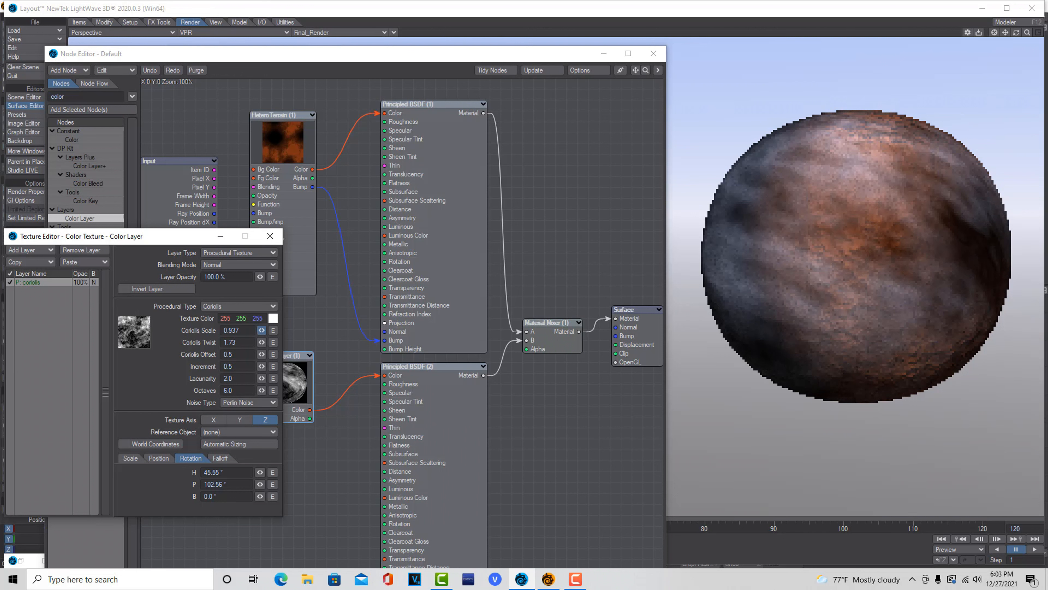
{"action": "left_click_drag", "start_coordinate": [261, 341], "coordinate": [302, 342]}
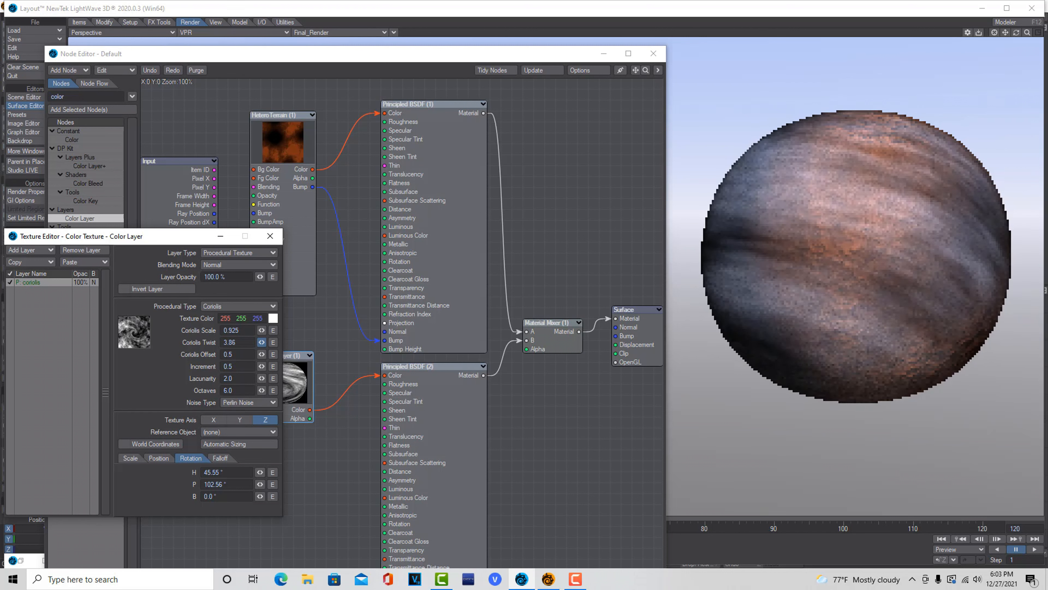
{"action": "left_click_drag", "start_coordinate": [260, 484], "coordinate": [244, 484]}
{"action": "left_click", "coordinate": [270, 236]}
{"action": "left_click", "coordinate": [653, 53]}
Disable the Backdrop environment so the scene has a black background
{"action": "left_click", "coordinate": [20, 140]}
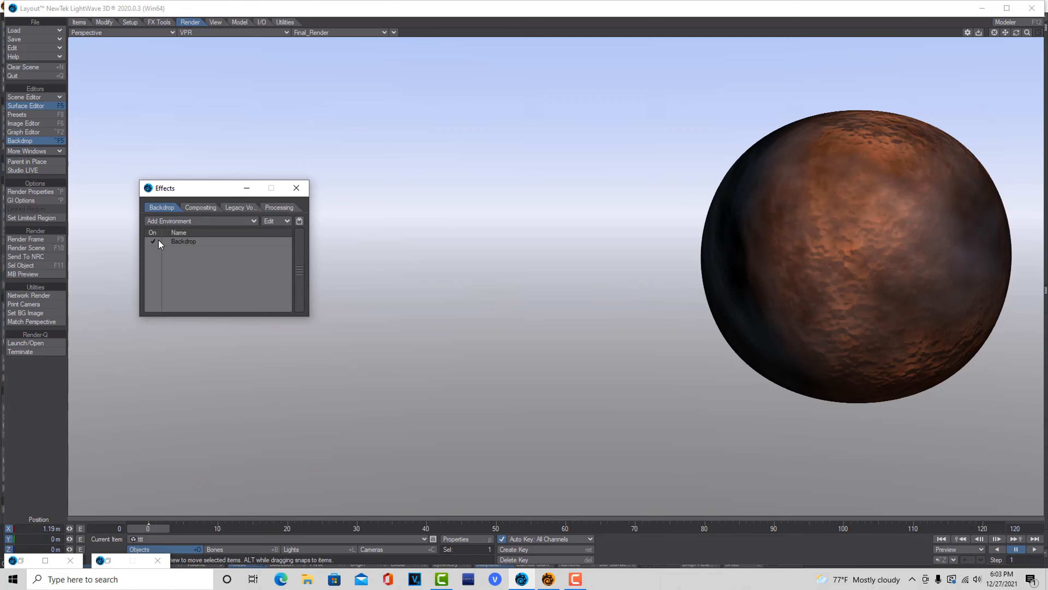
{"action": "left_click", "coordinate": [155, 240]}
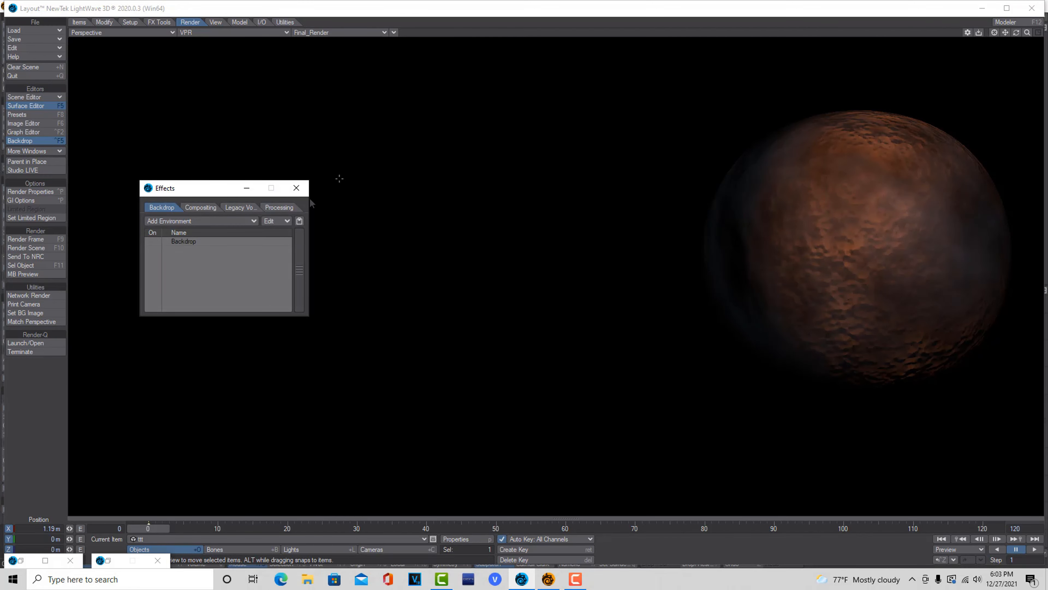
{"action": "left_click", "coordinate": [297, 189]}
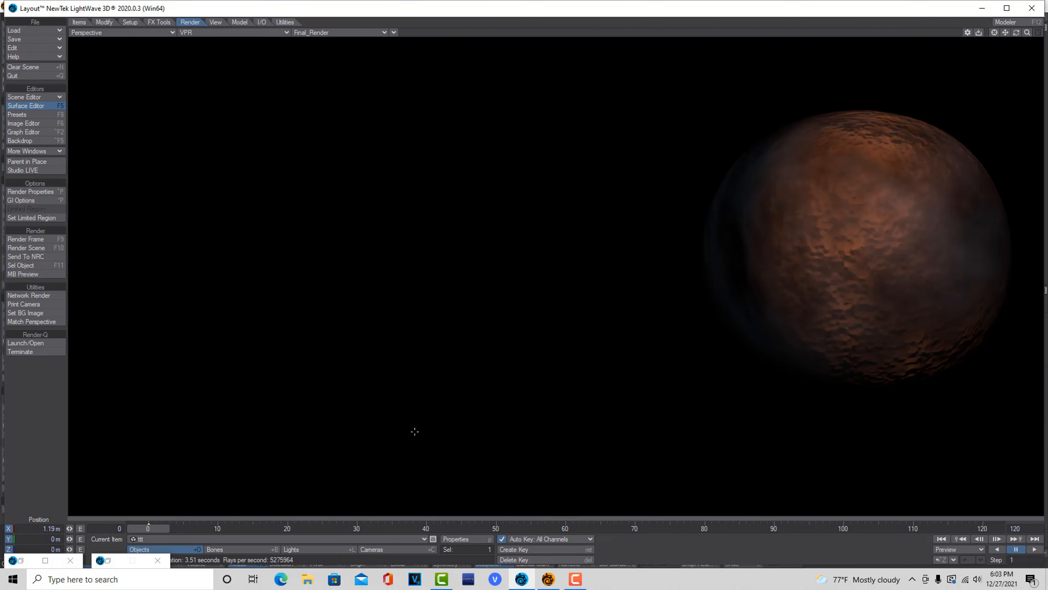
Rotate the light to a heading of 37.90° and a pitch of 4.80°
{"action": "left_click", "coordinate": [296, 550]}
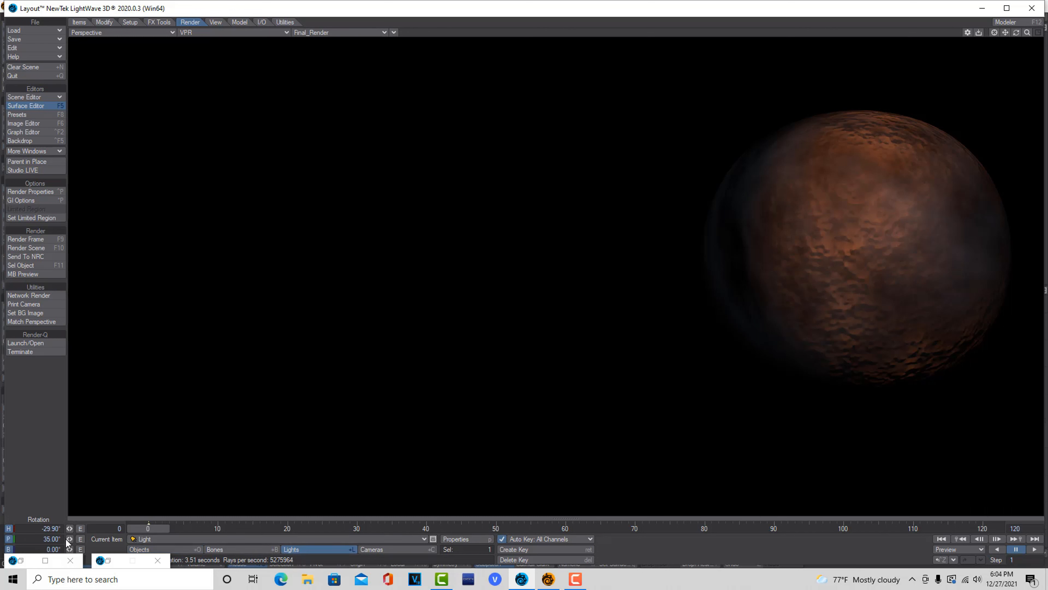
{"action": "left_click_drag", "start_coordinate": [69, 528], "coordinate": [103, 529]}
{"action": "left_click_drag", "start_coordinate": [70, 528], "coordinate": [103, 528]}
{"action": "left_click_drag", "start_coordinate": [69, 538], "coordinate": [7, 539]}
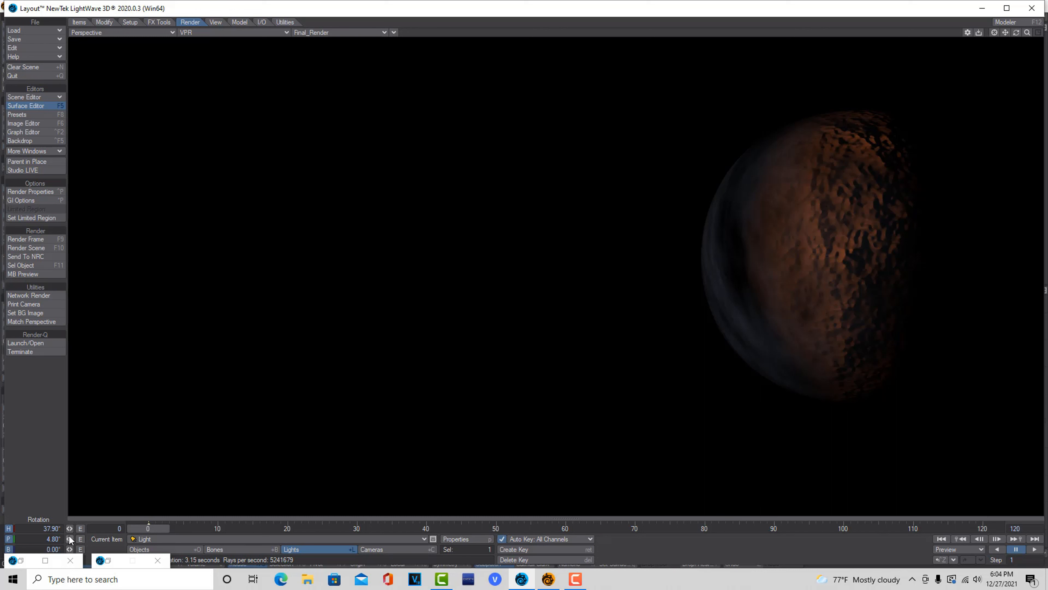